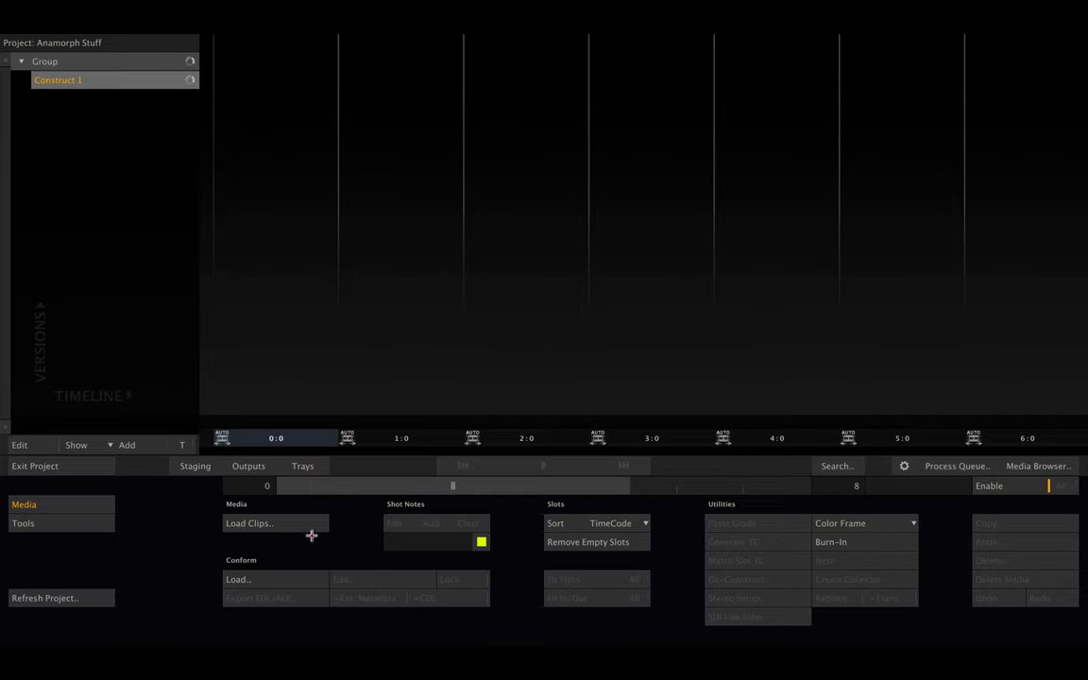
Step: Load the PRORES444/Pitbull clips with a 4:3 aspect and Multiple Shots at depth 10
left_click(303, 523)
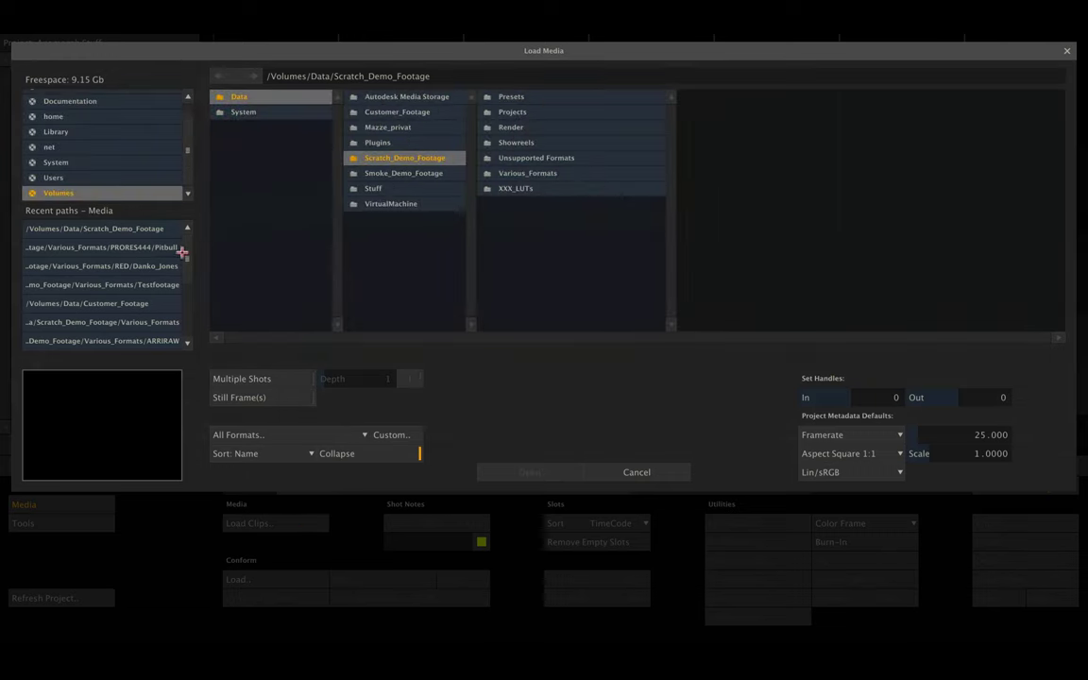
left_click(150, 245)
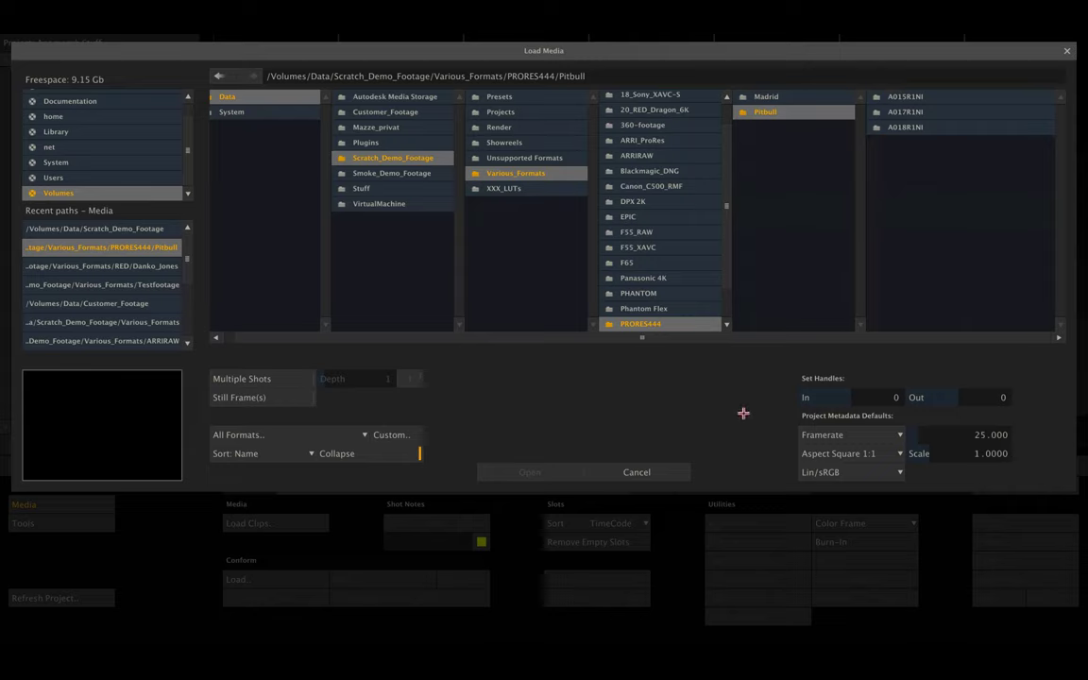
left_click(887, 451)
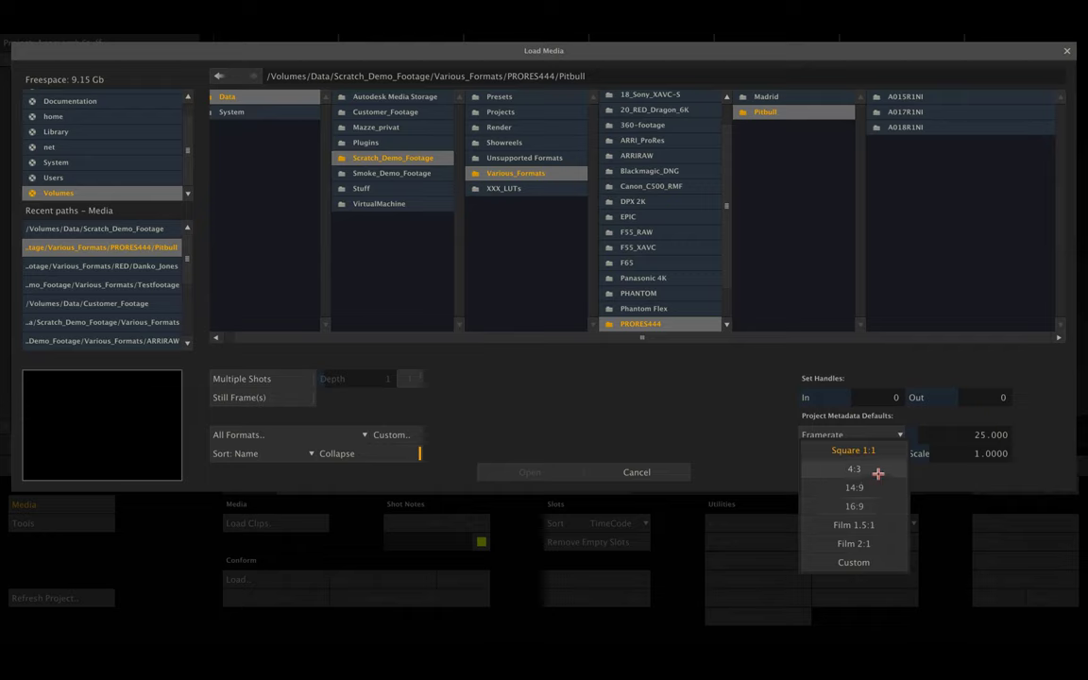
left_click(853, 470)
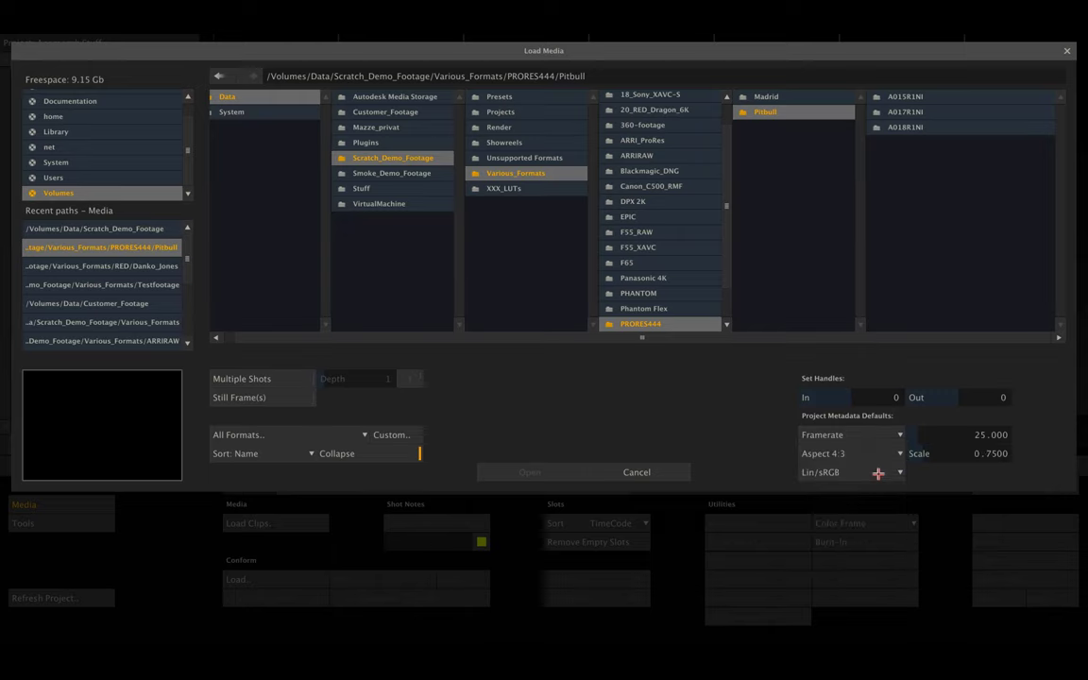
left_click(303, 380)
left_click_drag(373, 379, 342, 415)
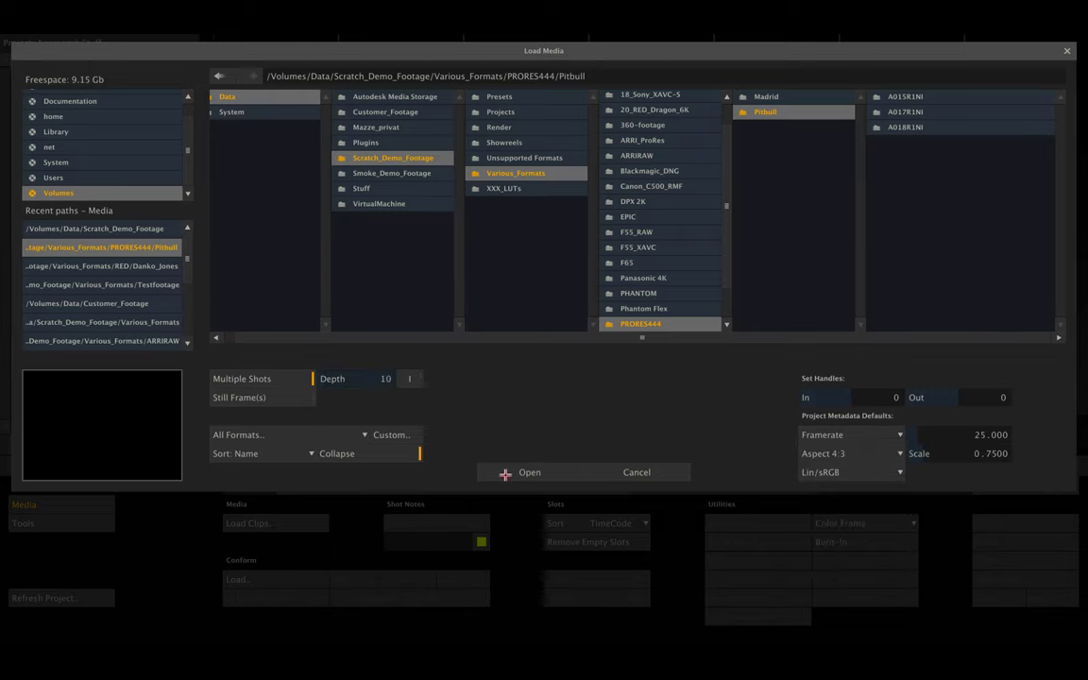
left_click(505, 474)
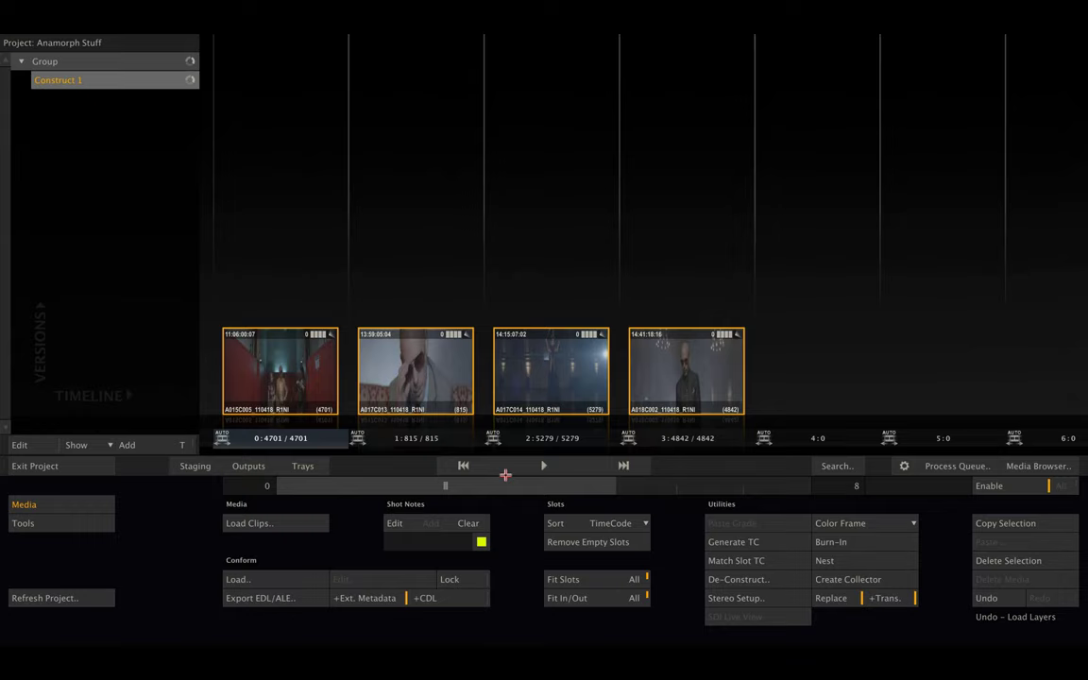
Step: Play clip A017C013 fitted in the viewer, with the timeline limited to its 4701–5515 range
left_click(429, 438)
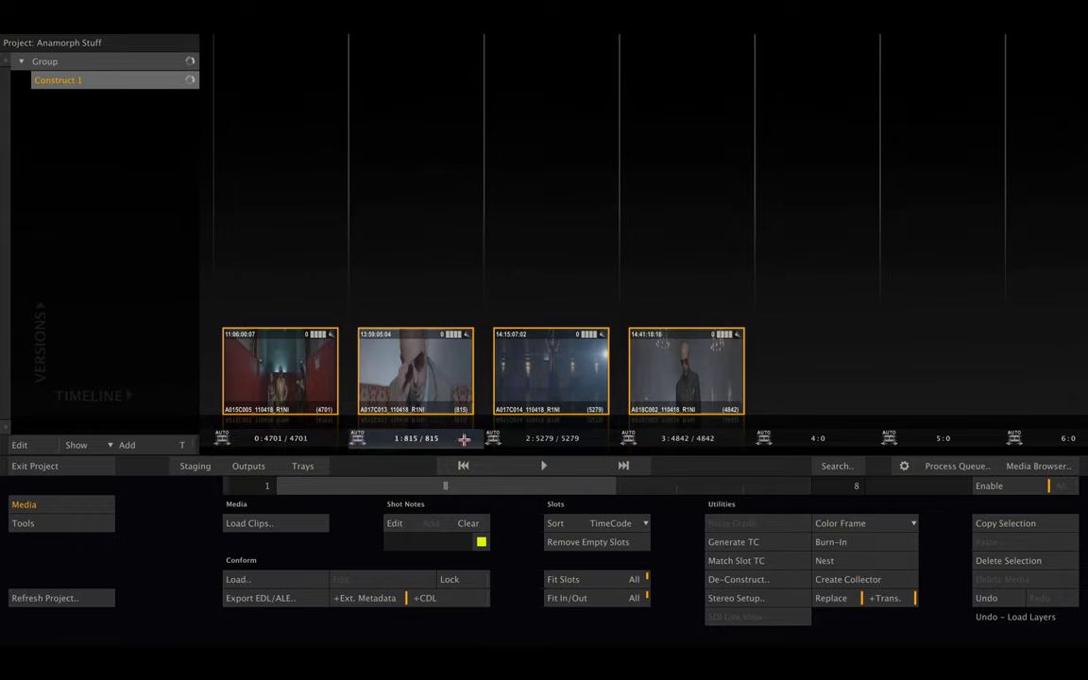
left_click(543, 467)
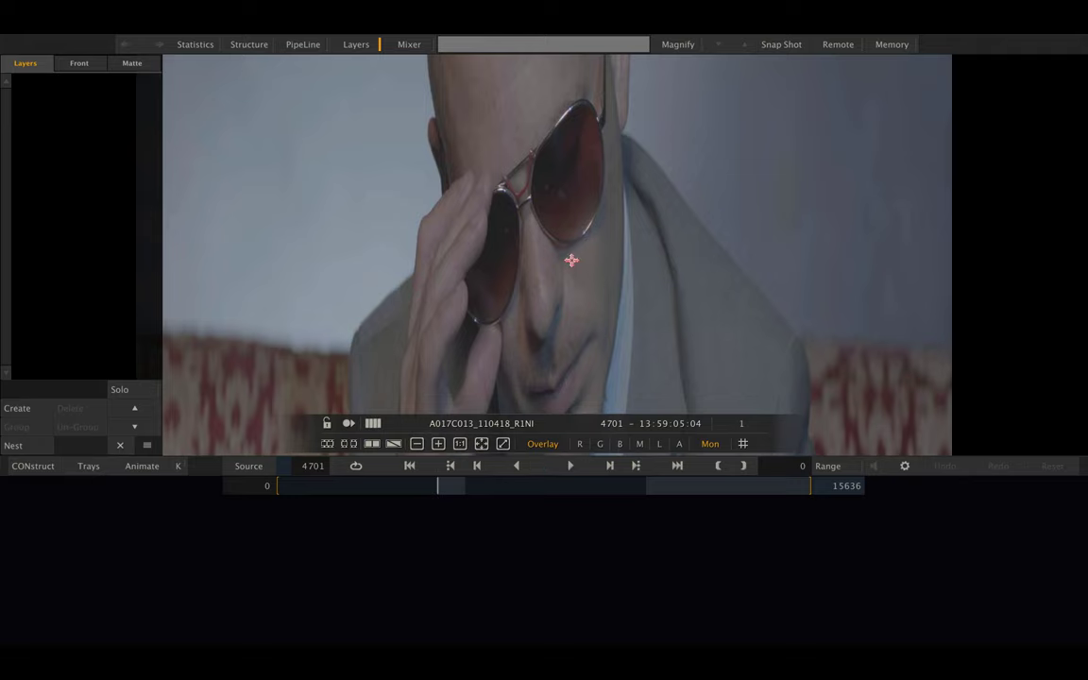
scroll(572, 260, "down", 4)
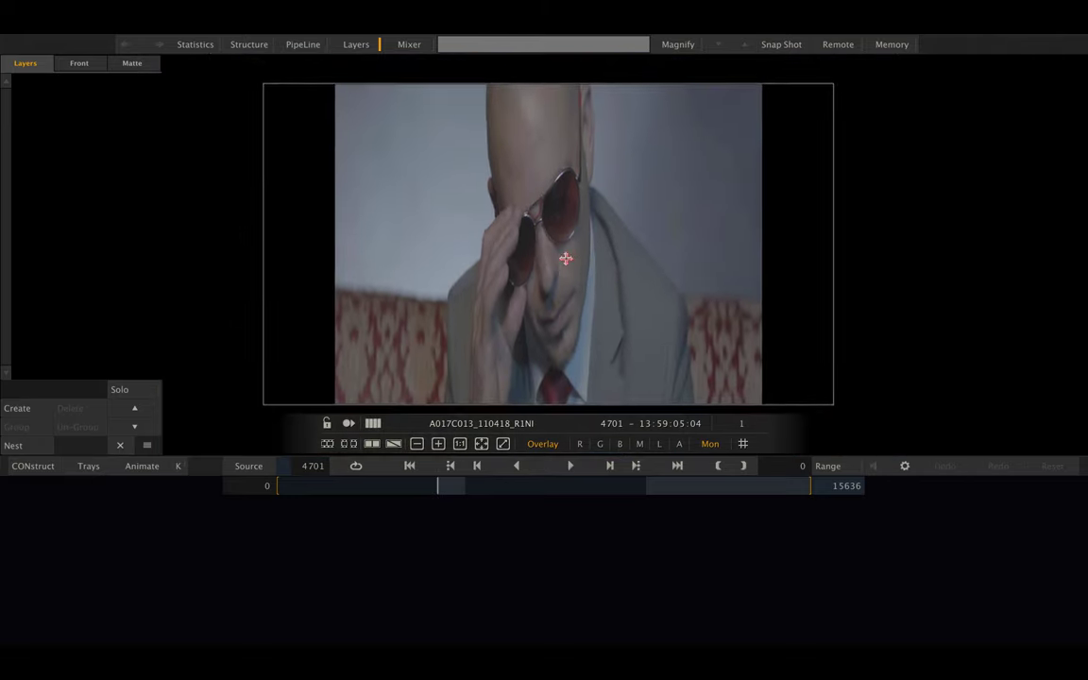
left_click_drag(566, 258, 564, 243)
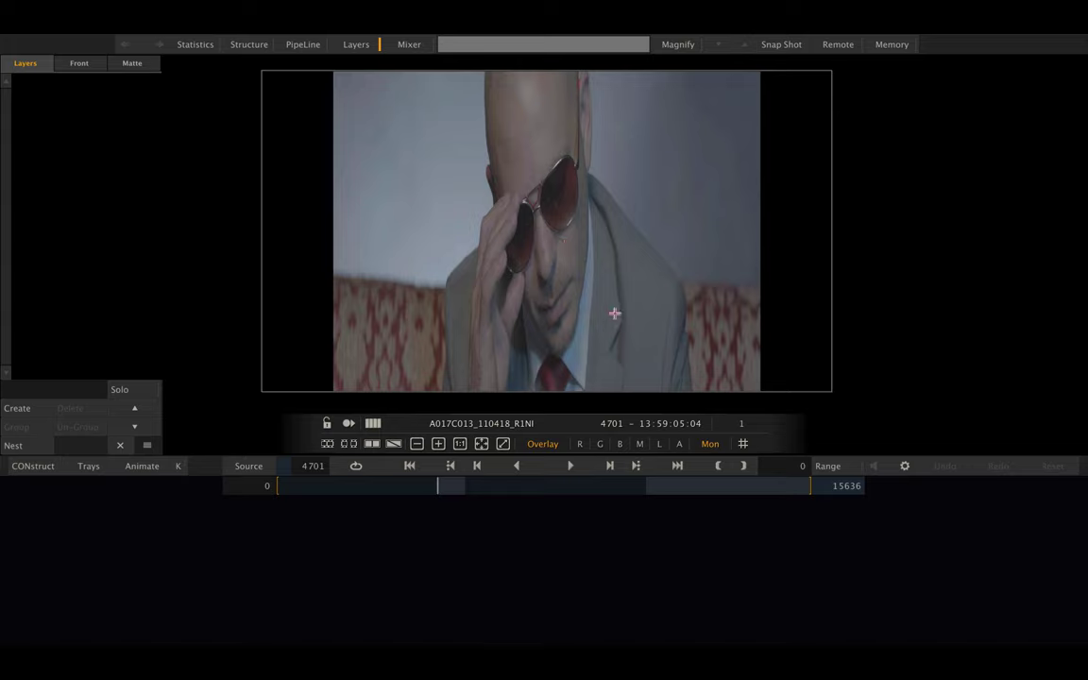
left_click(823, 466)
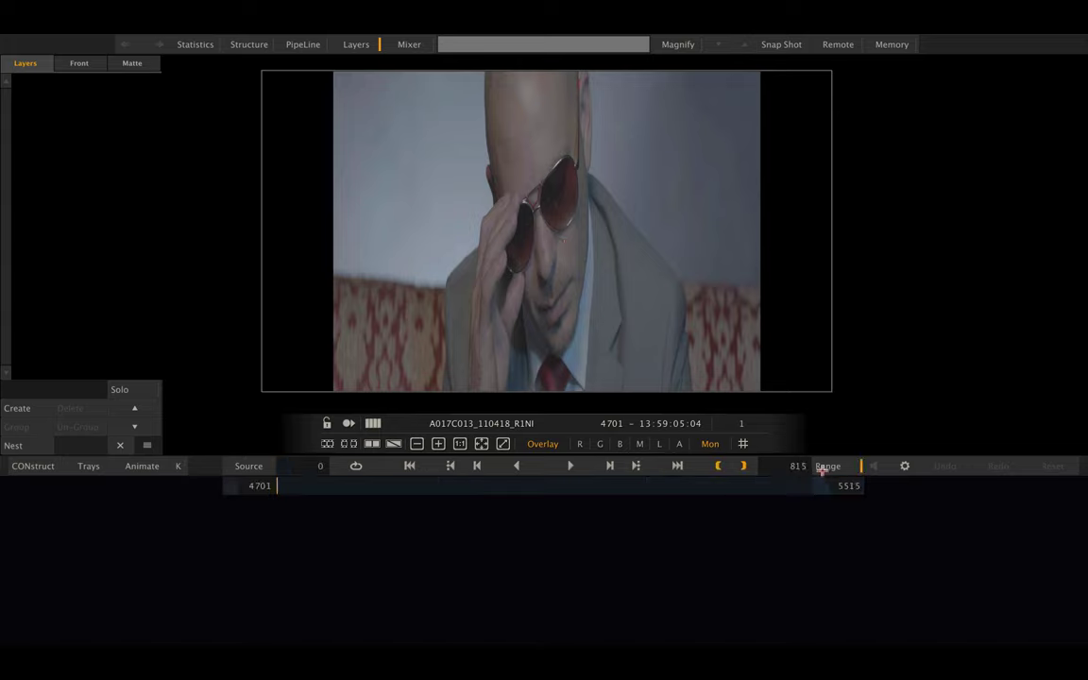
left_click_drag(514, 485, 567, 488)
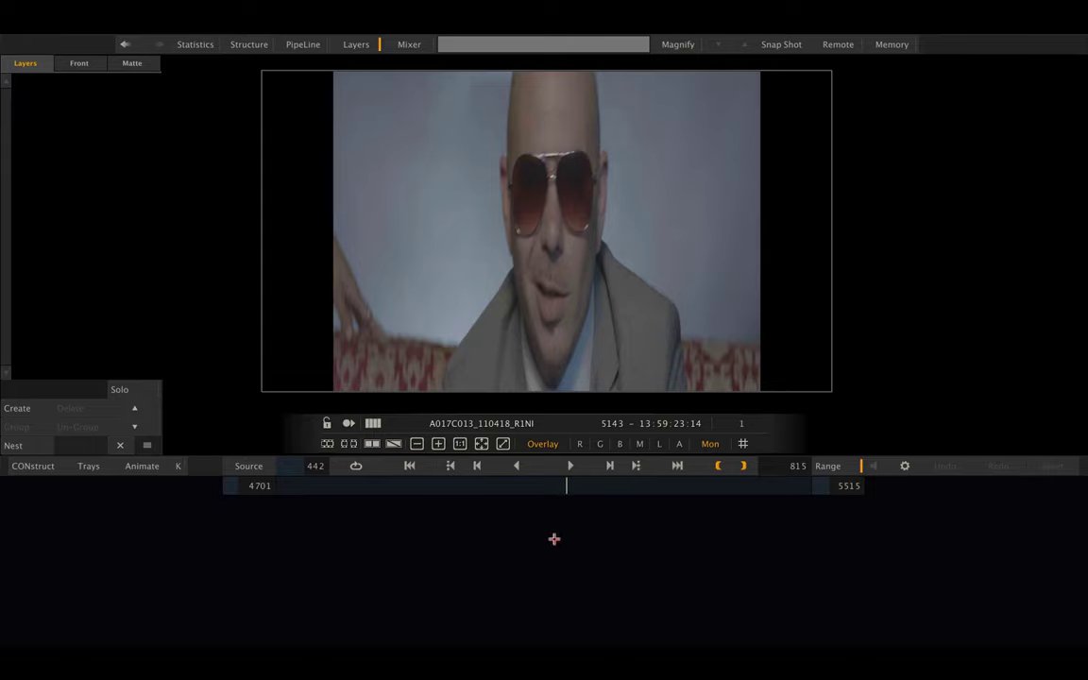
Step: Set clip A017C013's aspect to Film 2:1 in the Metadata panel
mouse_move(1063, 358)
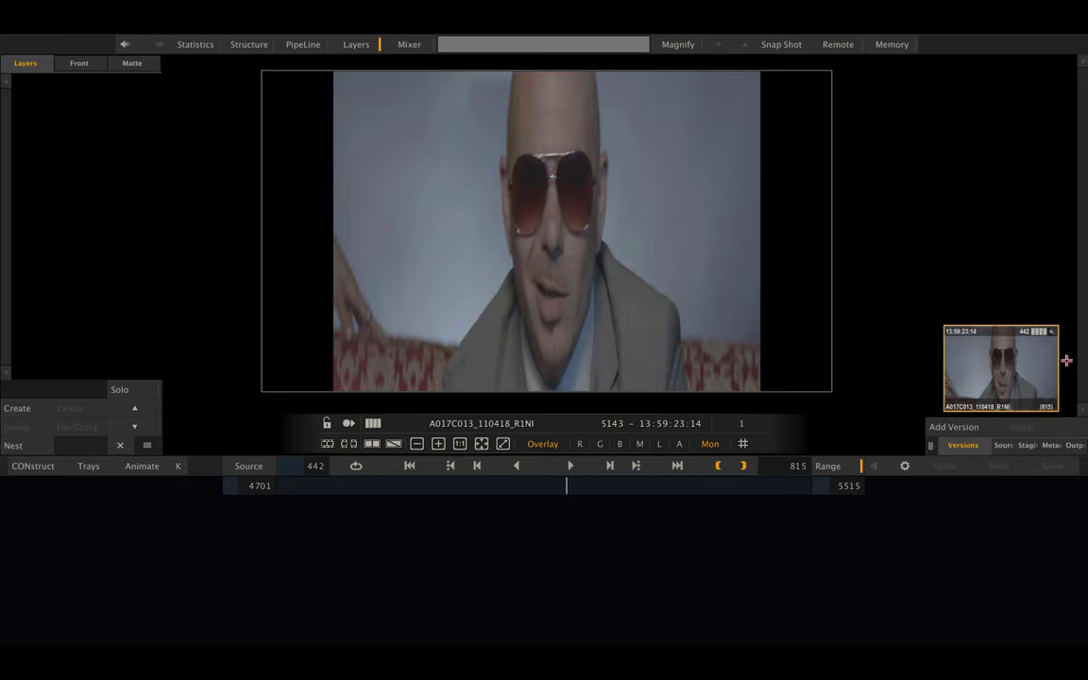
left_click(1046, 445)
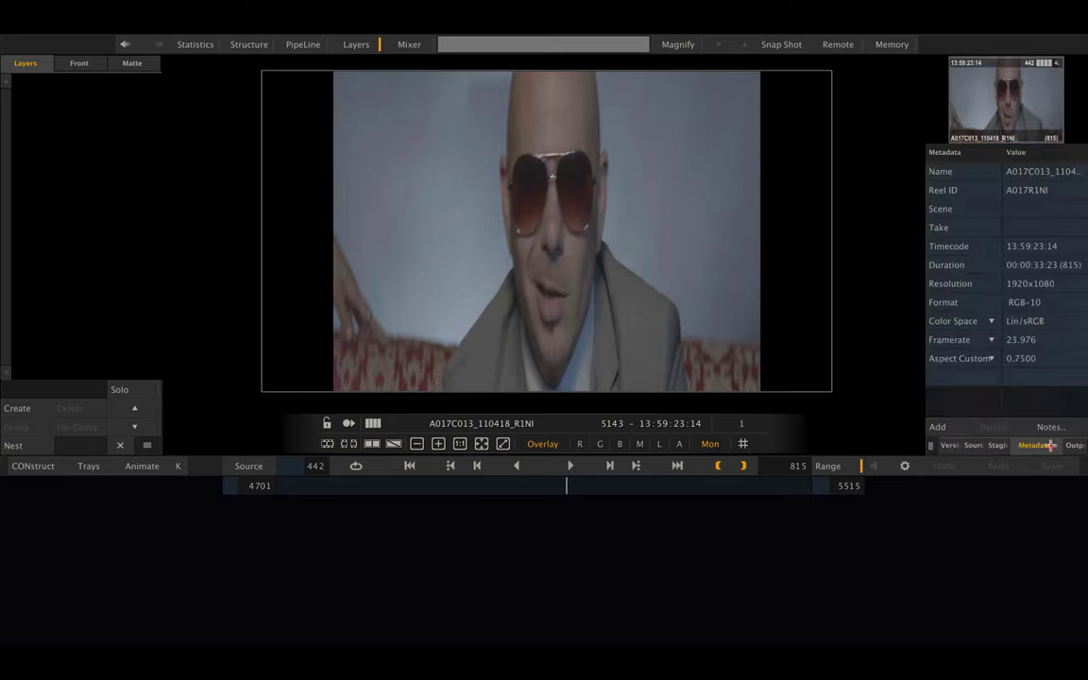
left_click(984, 360)
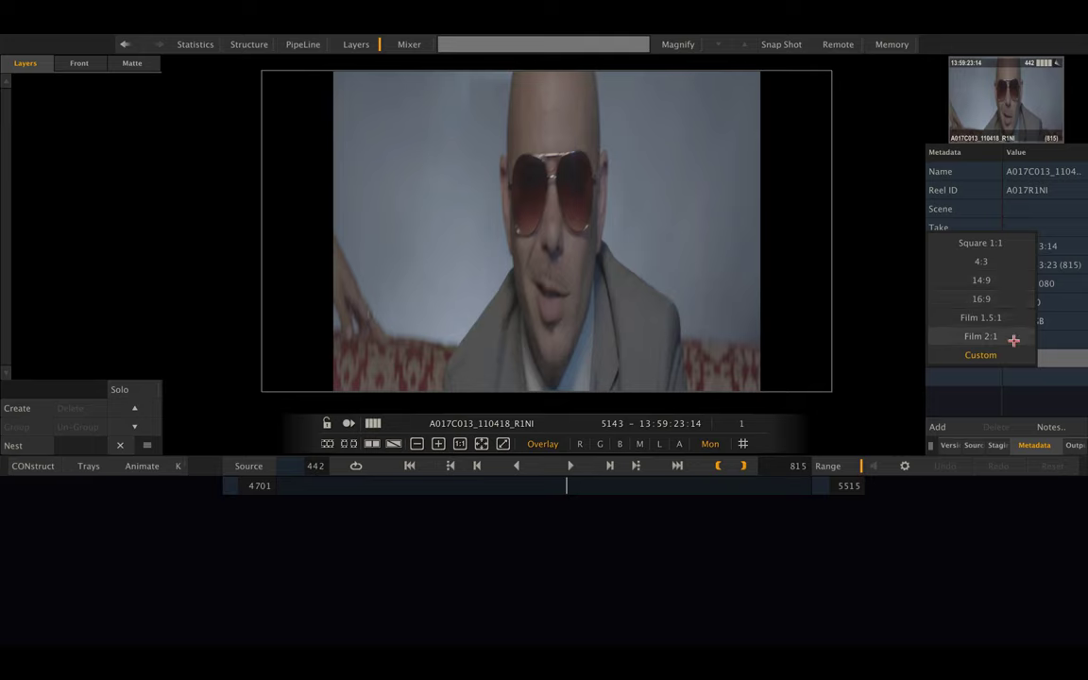
left_click(1013, 340)
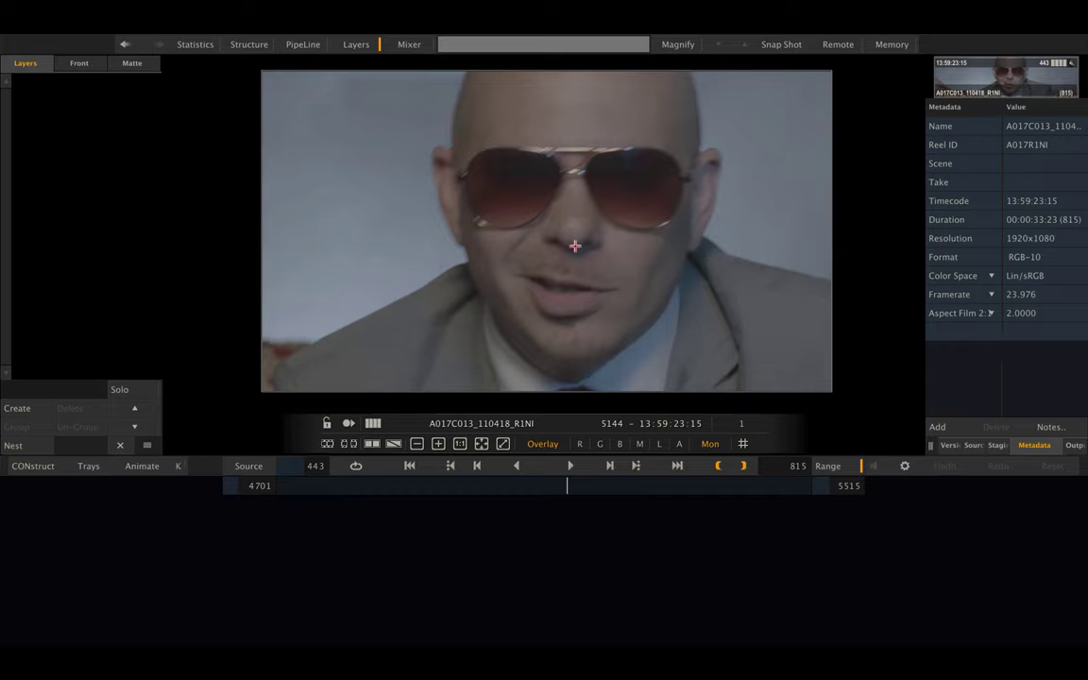
Step: Restore the full construct range (0–15636) and scrub forward into the next clips
left_click_drag(553, 490, 454, 488)
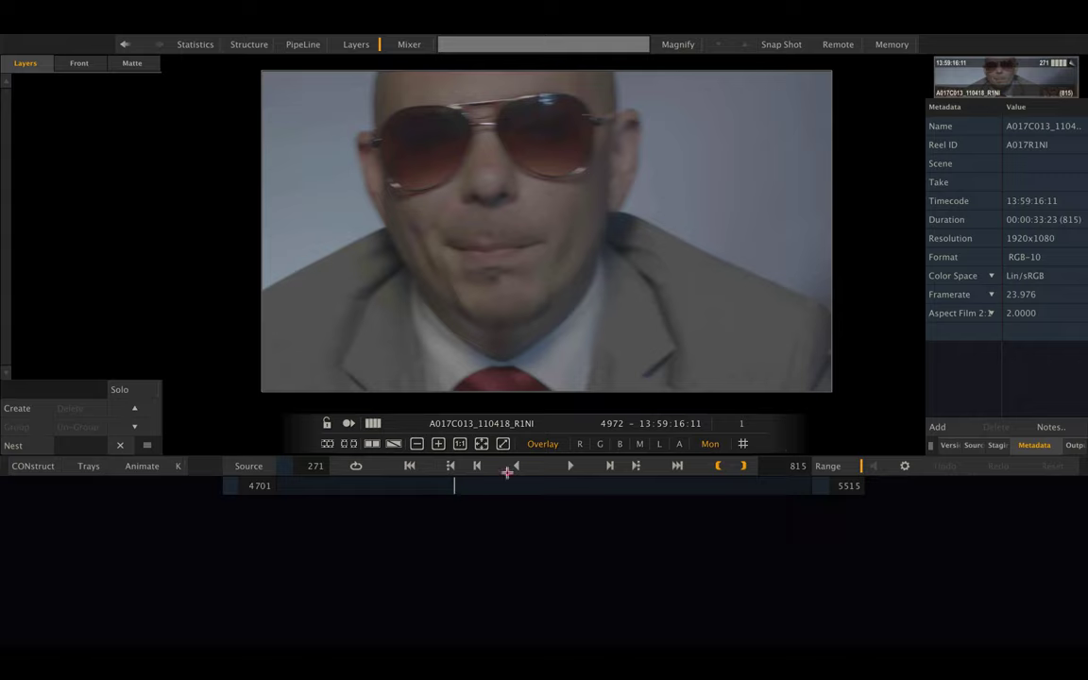
left_click(831, 466)
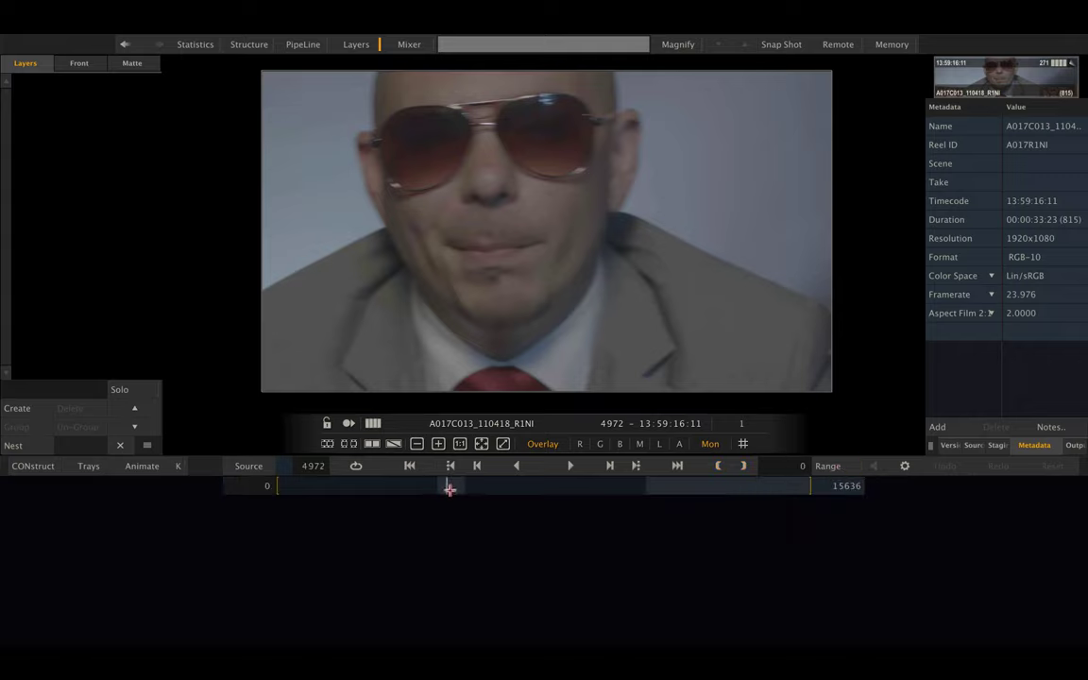
left_click_drag(447, 485, 387, 516)
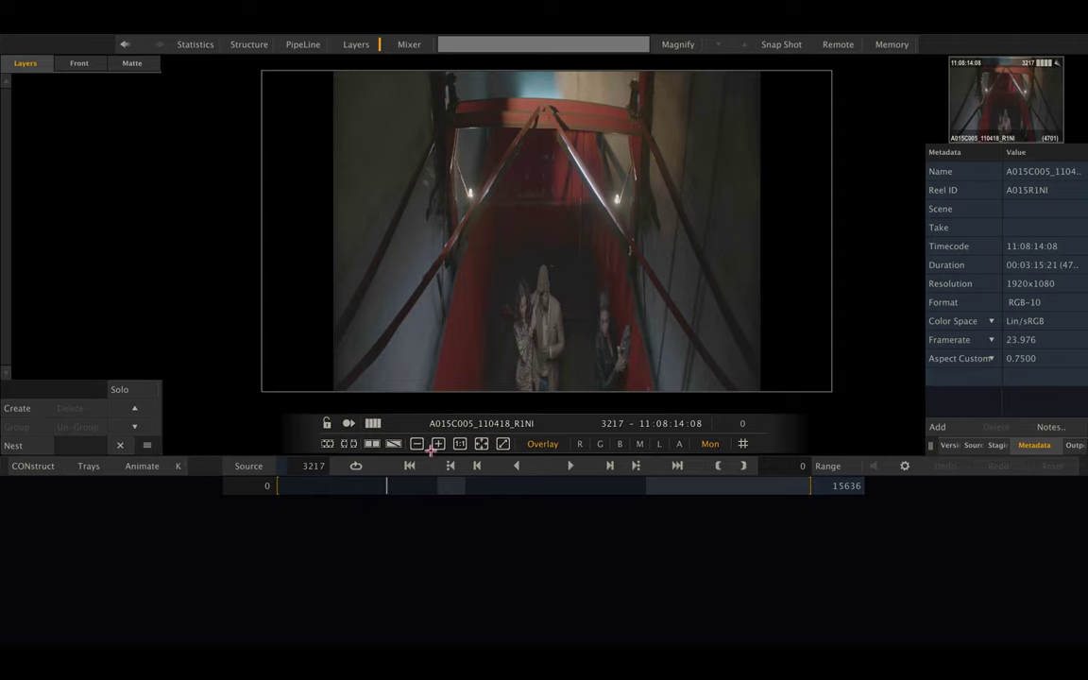
Step: Return to the Construct 1 timeline and select all four clip slots with Ctrl+A
left_click(35, 466)
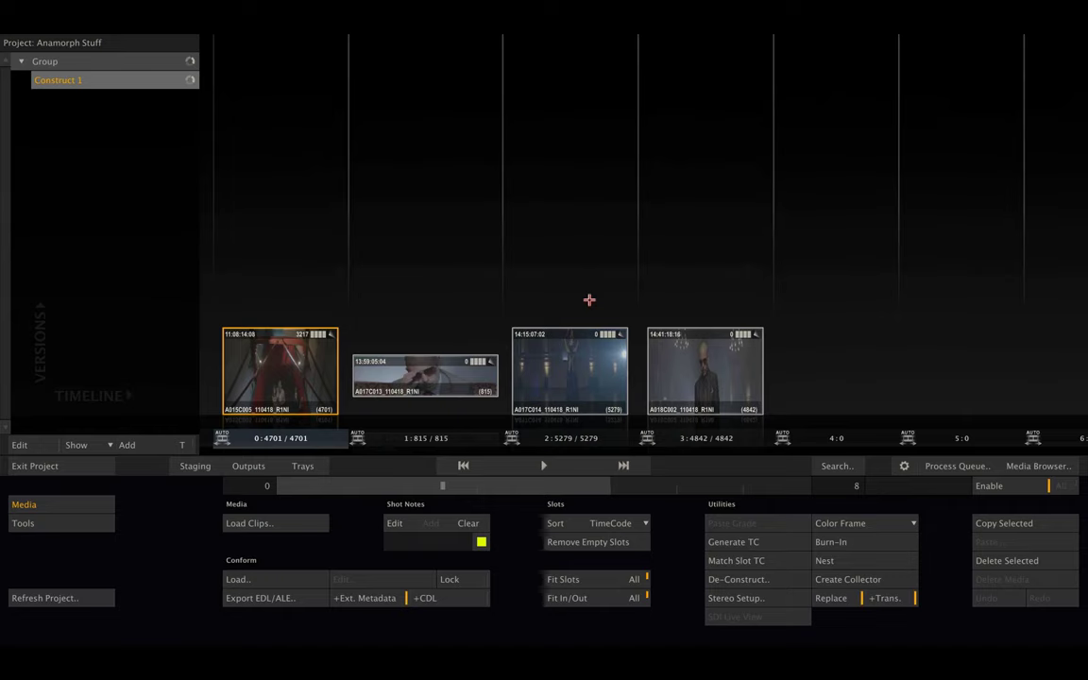
key("ctrl+a")
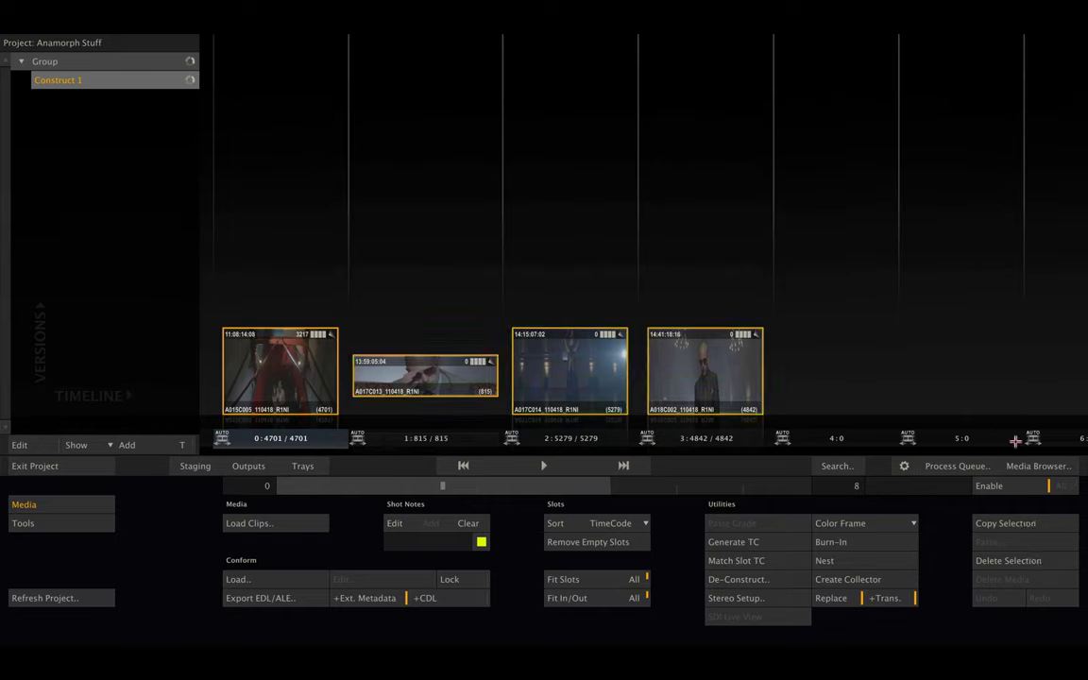
Step: Batch-update all four selected clips to Film 2:1 aspect (2.0000) in the Media Browser
left_click(1034, 466)
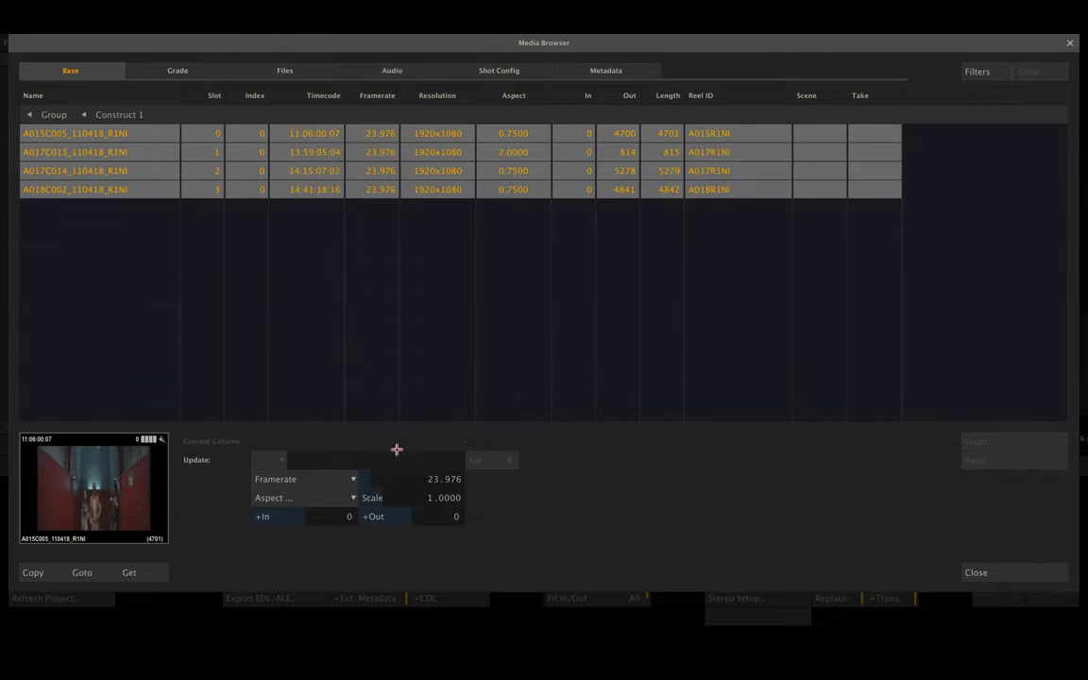
left_click(351, 496)
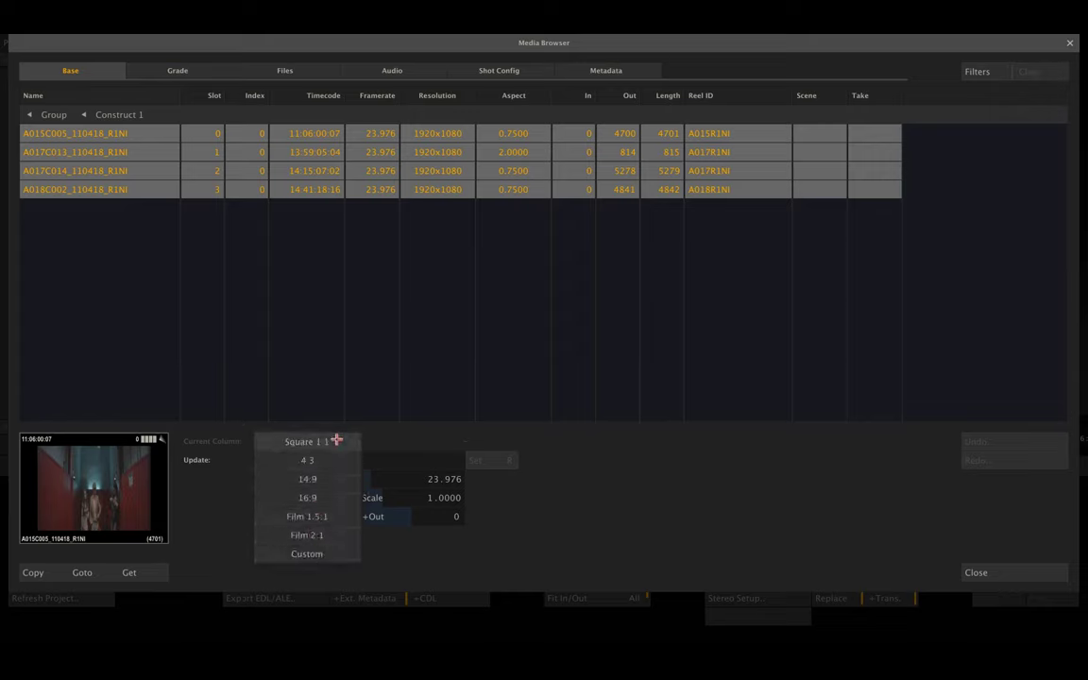
left_click(327, 533)
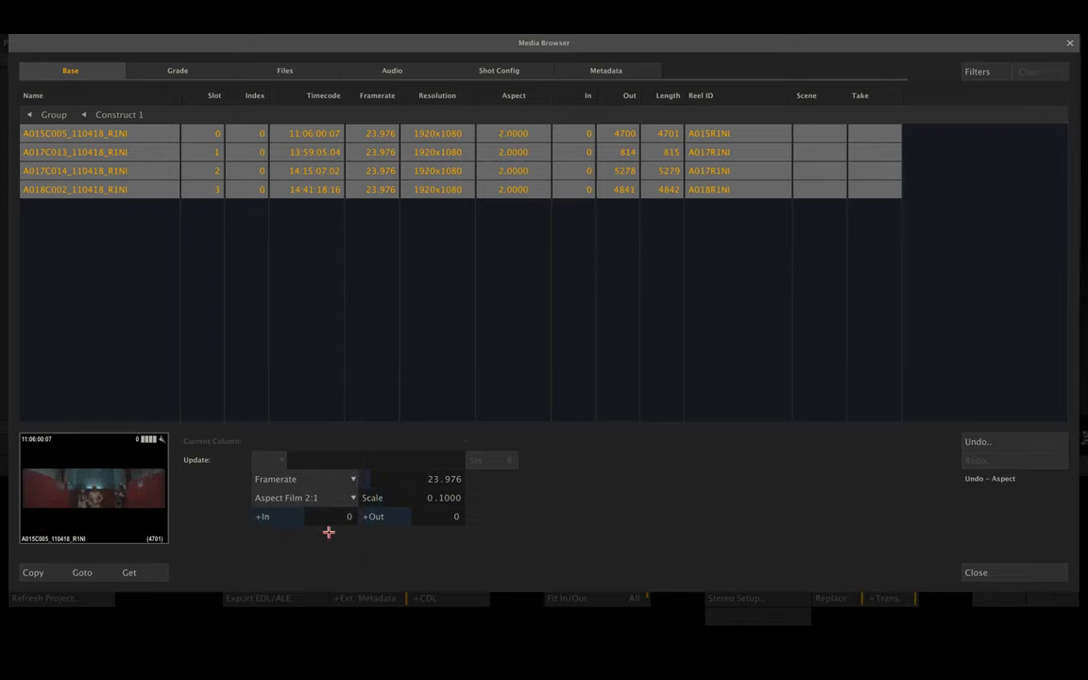
Step: Close the Media Browser and scrub along the construct timeline
left_click(996, 568)
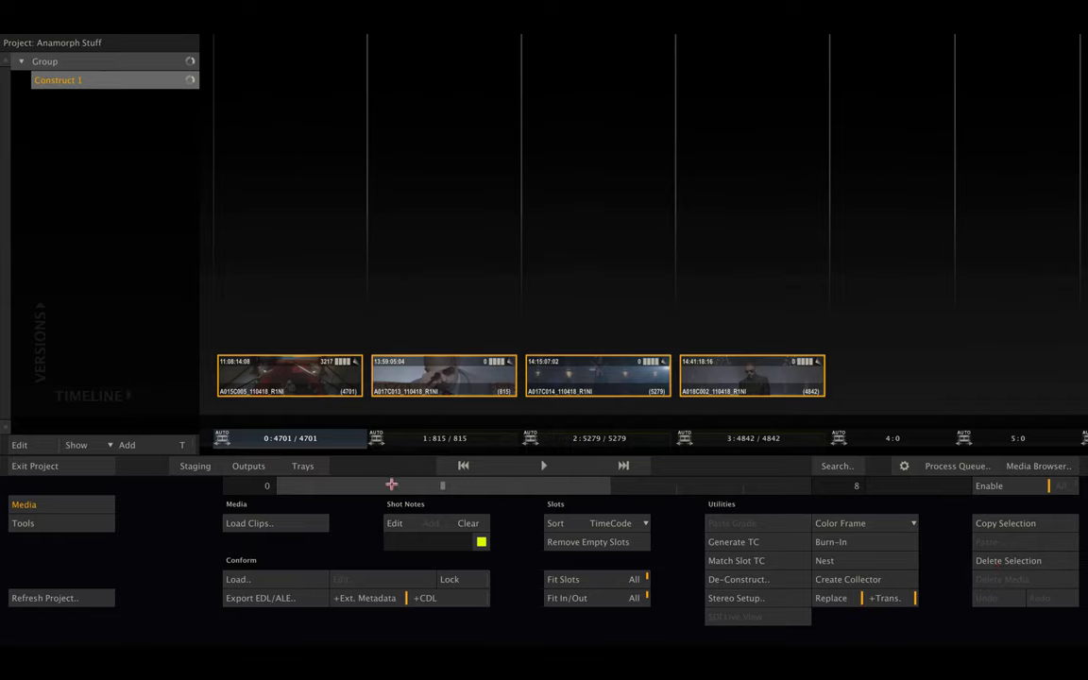
left_click_drag(391, 485, 327, 489)
Step: Copy the first clip's format to the Master-Output: Custom, Film 2:1, 2.0000 scale, 23.976 fps
left_click(249, 465)
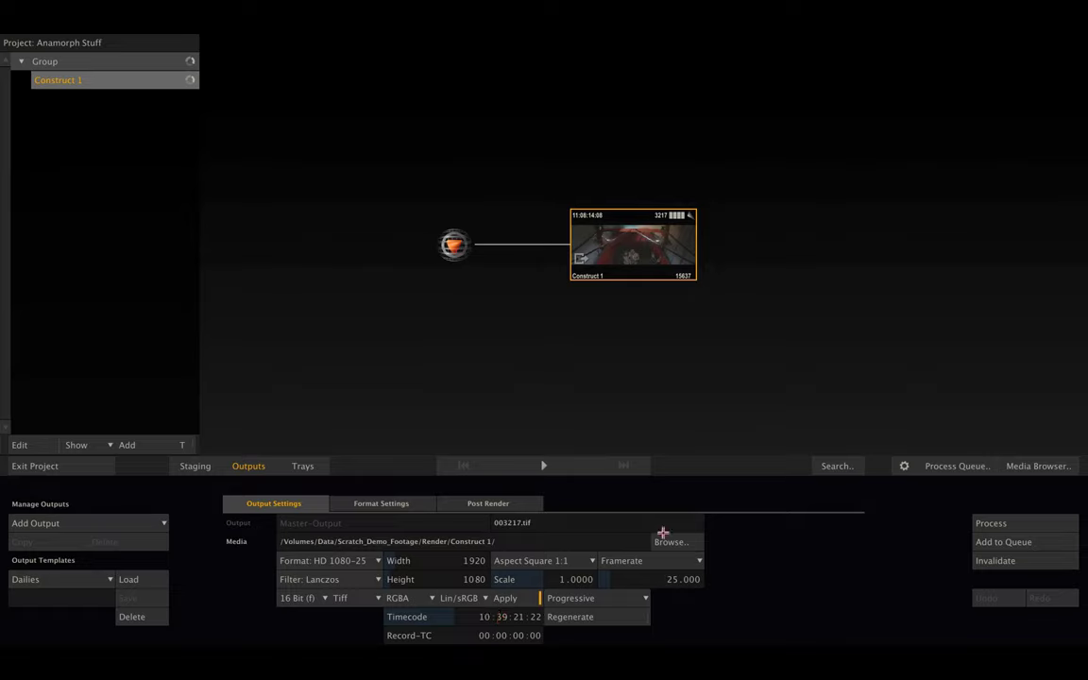
left_click(246, 464)
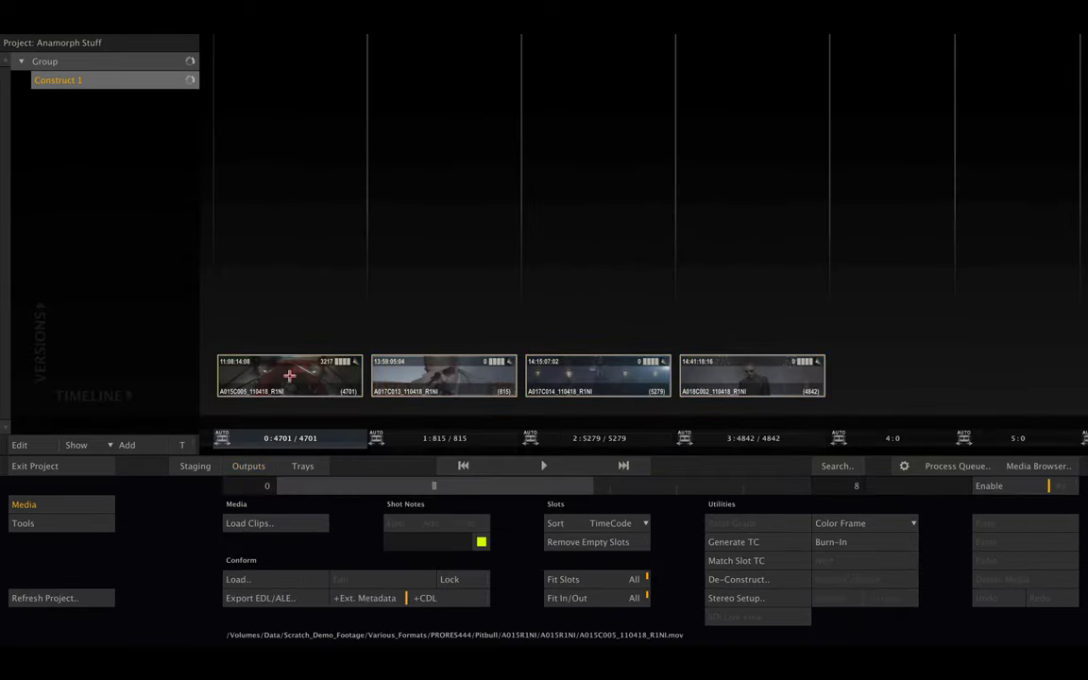
left_click_drag(283, 377, 632, 249)
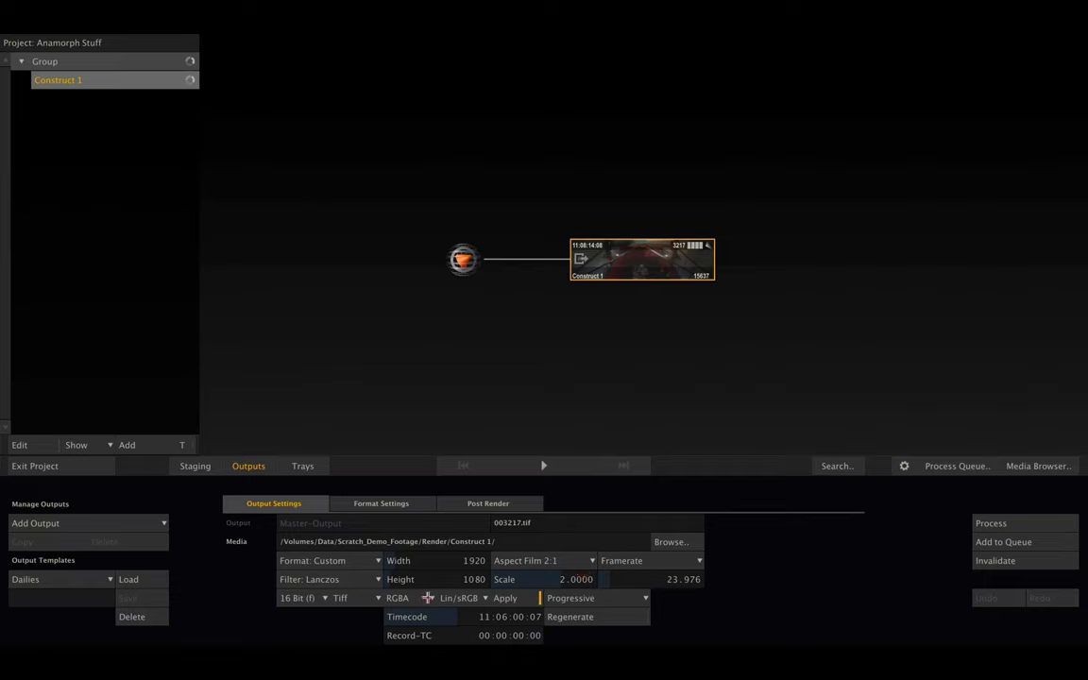
Step: Play the construct and scrub to clip A015C005 to preview the letterboxed 2:1 image
left_click(248, 465)
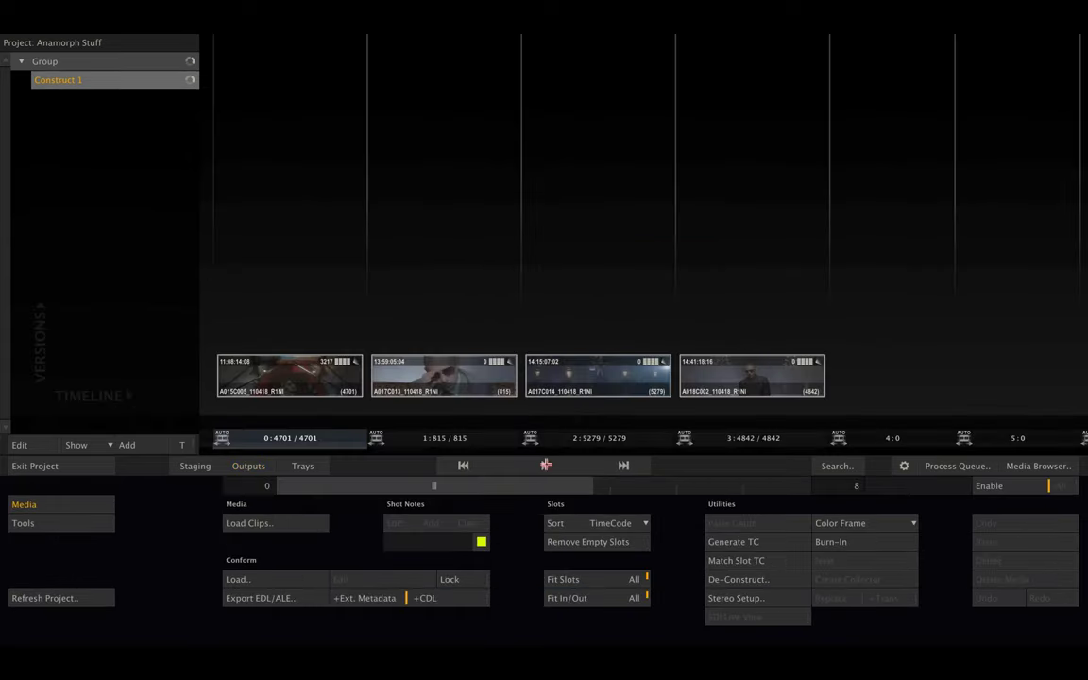
left_click(546, 465)
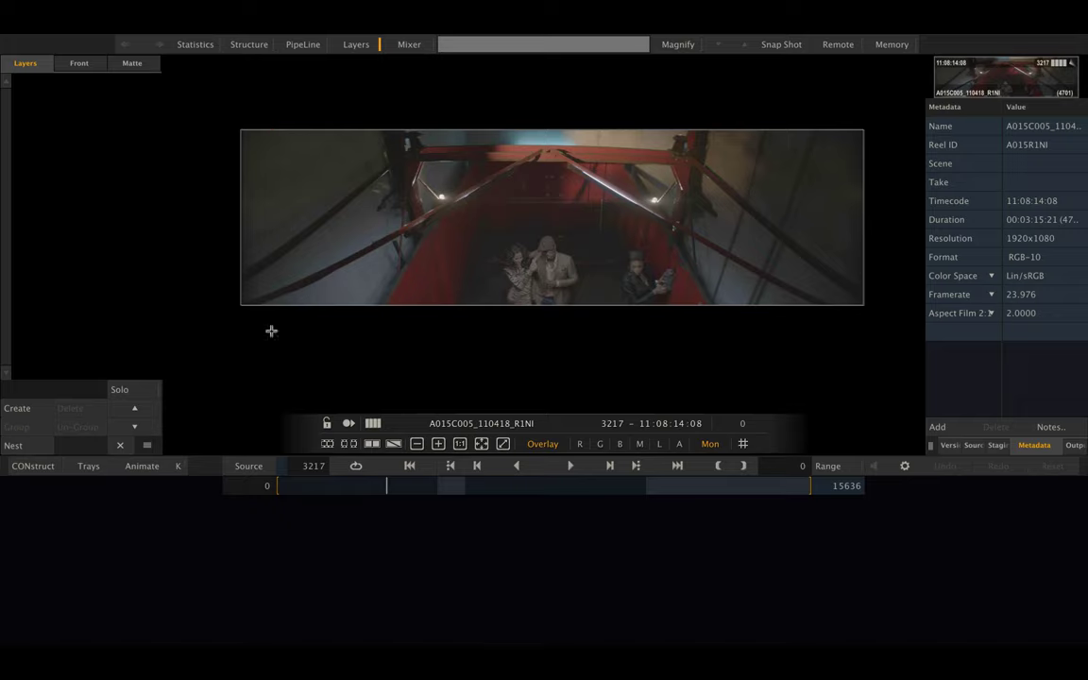
left_click_drag(379, 488, 395, 489)
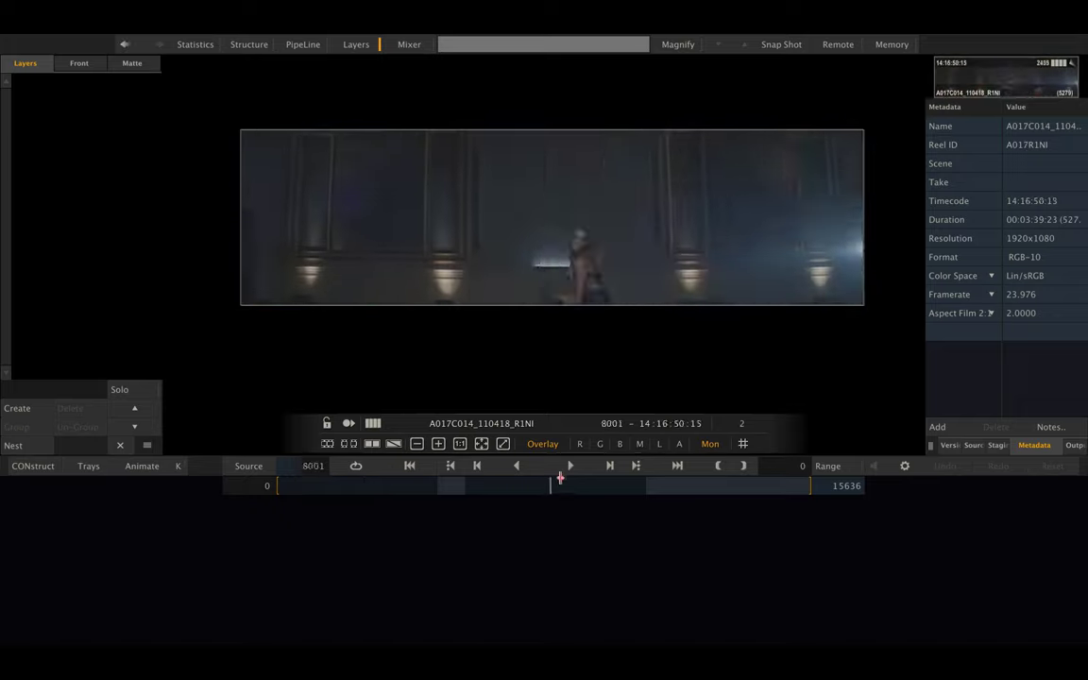
left_click_drag(560, 479, 386, 491)
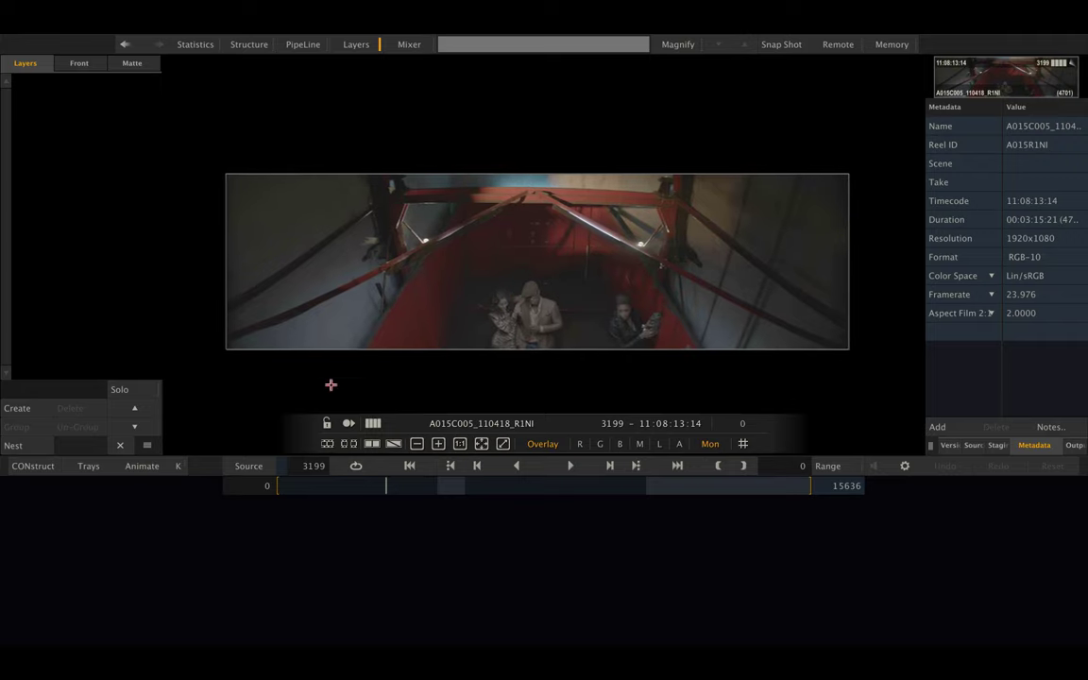
Step: Set the construct output aspect to Square 1:1 (1.0000 scale) and close Outputs
left_click(29, 466)
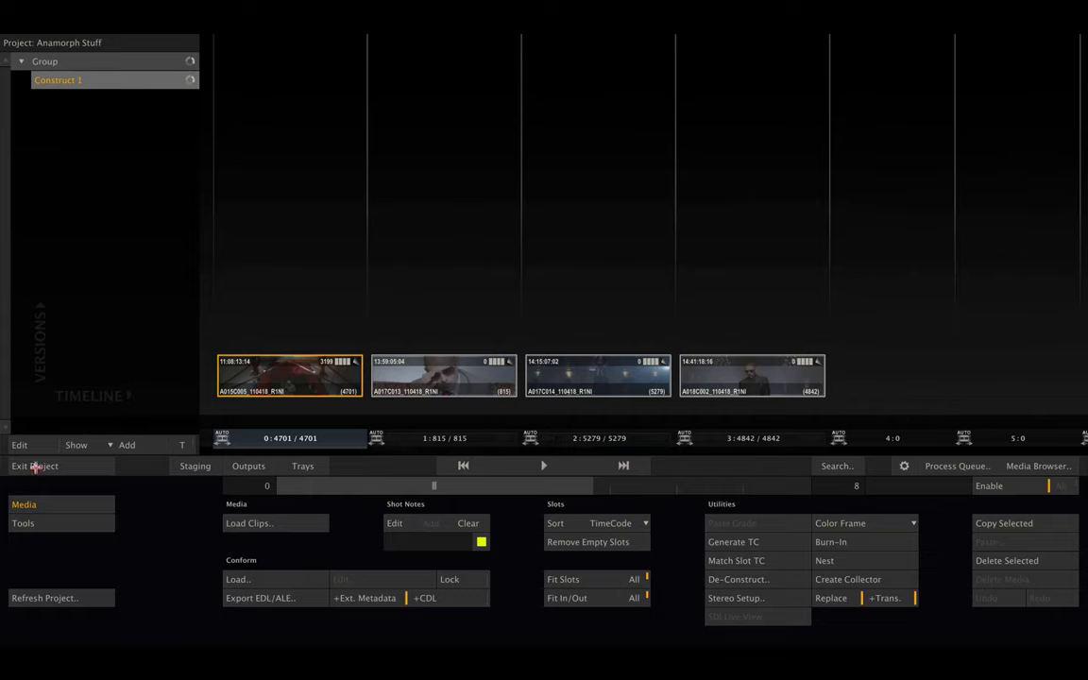
left_click(248, 467)
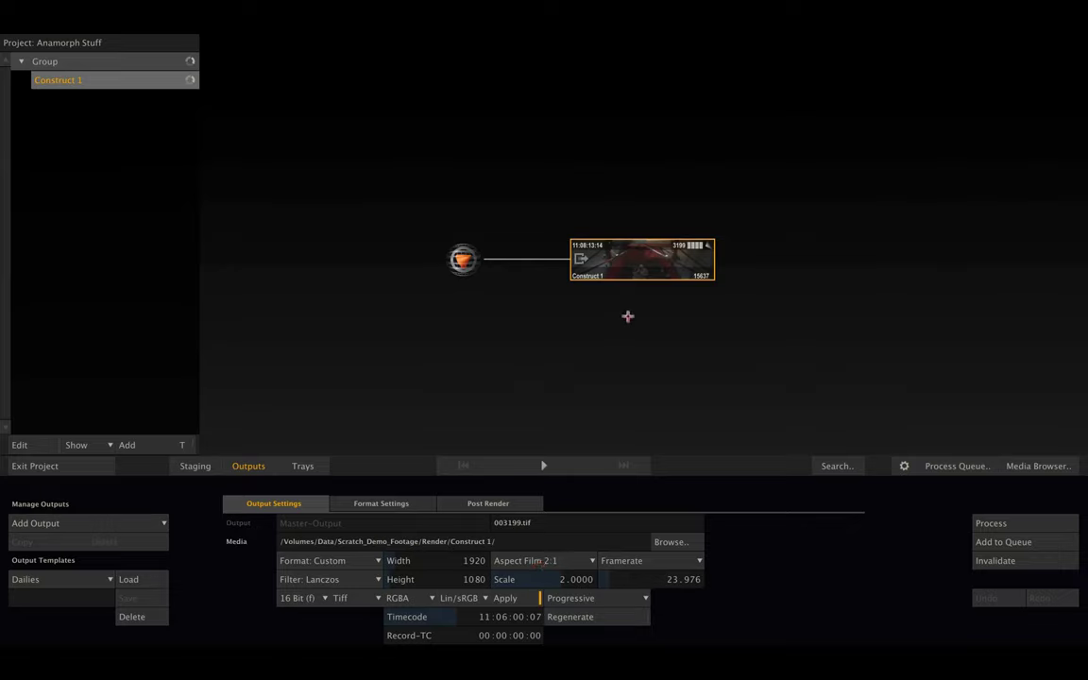
left_click(566, 560)
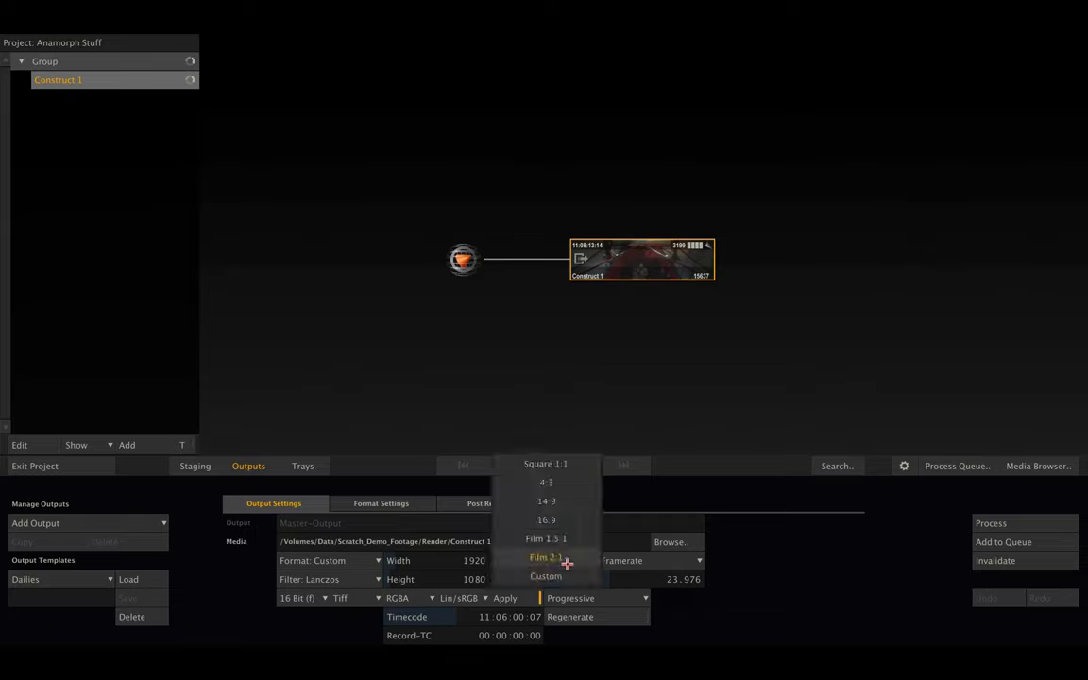
left_click(546, 463)
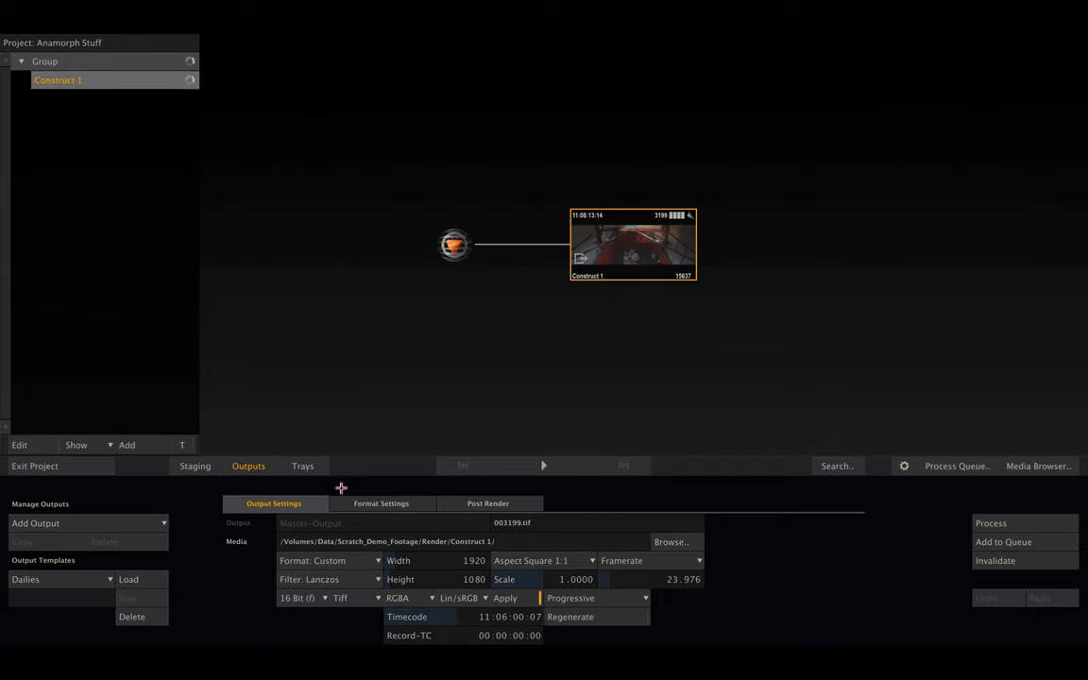
left_click(248, 465)
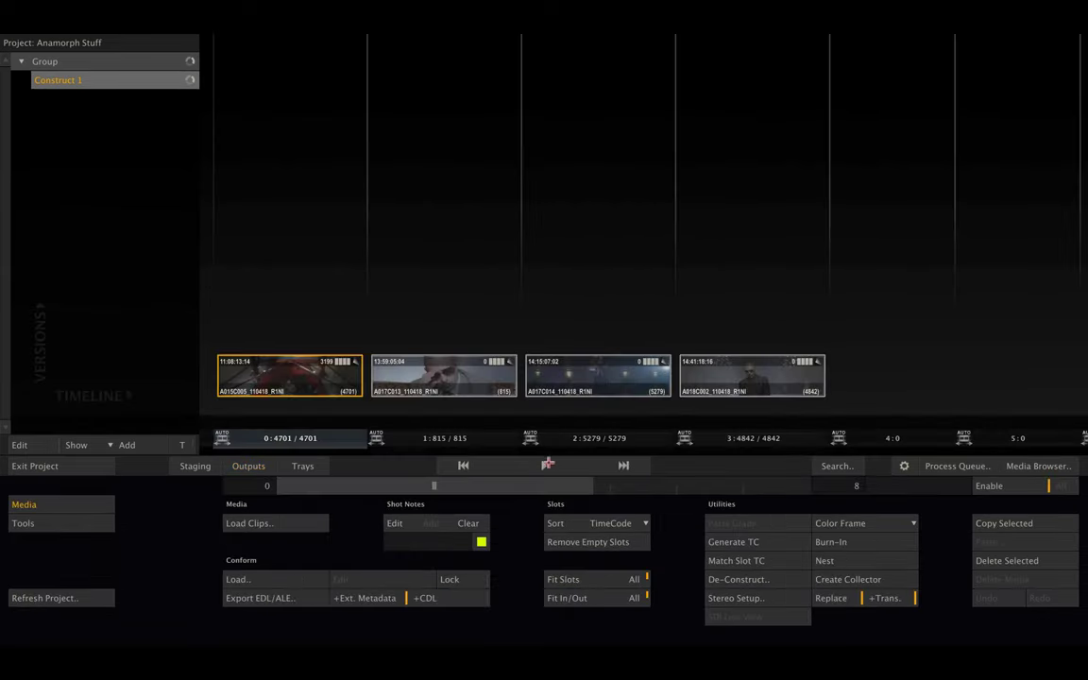
Step: Enable the Crop guide in player settings to show the 2:1 picture beyond the 1:1 frame
left_click(545, 465)
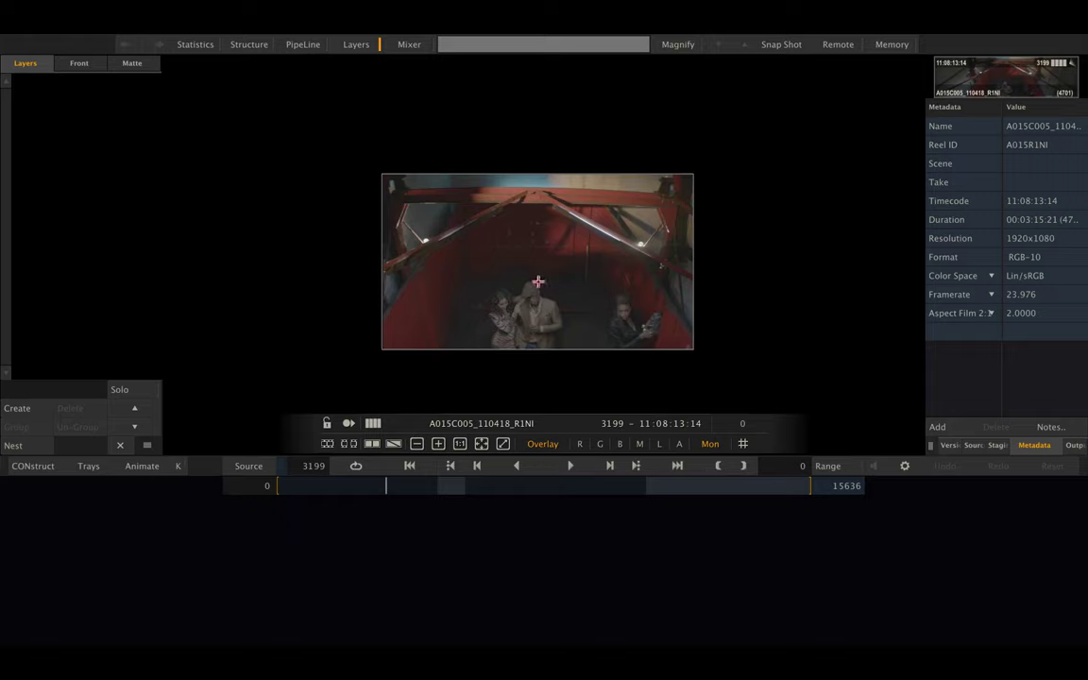
right_click(249, 215)
left_click(260, 208)
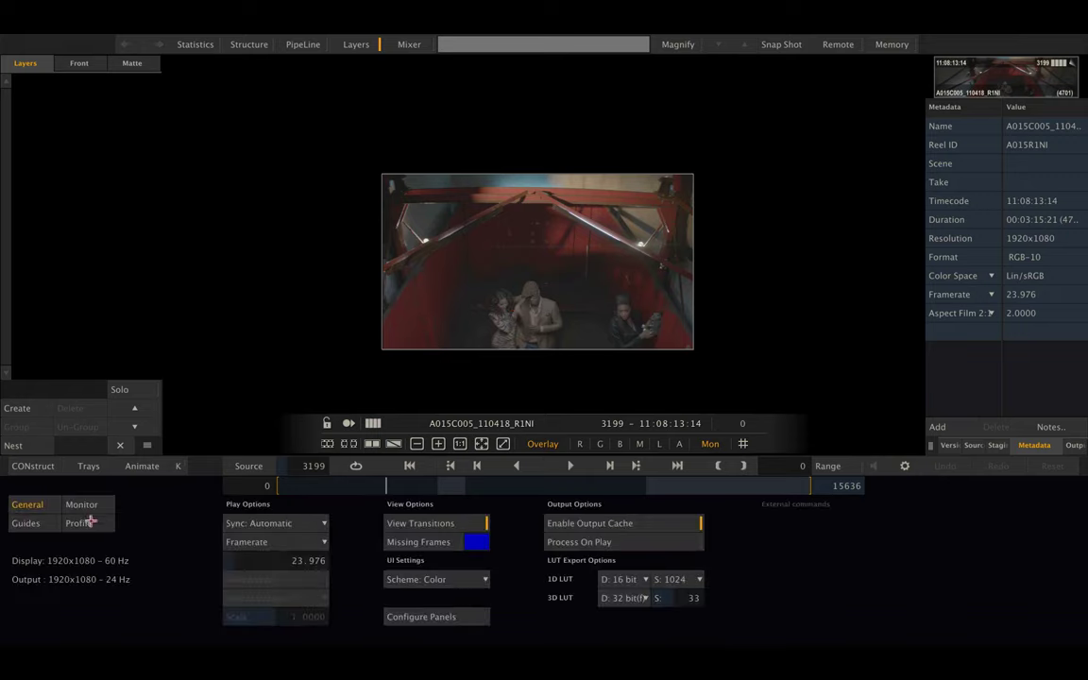
left_click(27, 523)
left_click(726, 523)
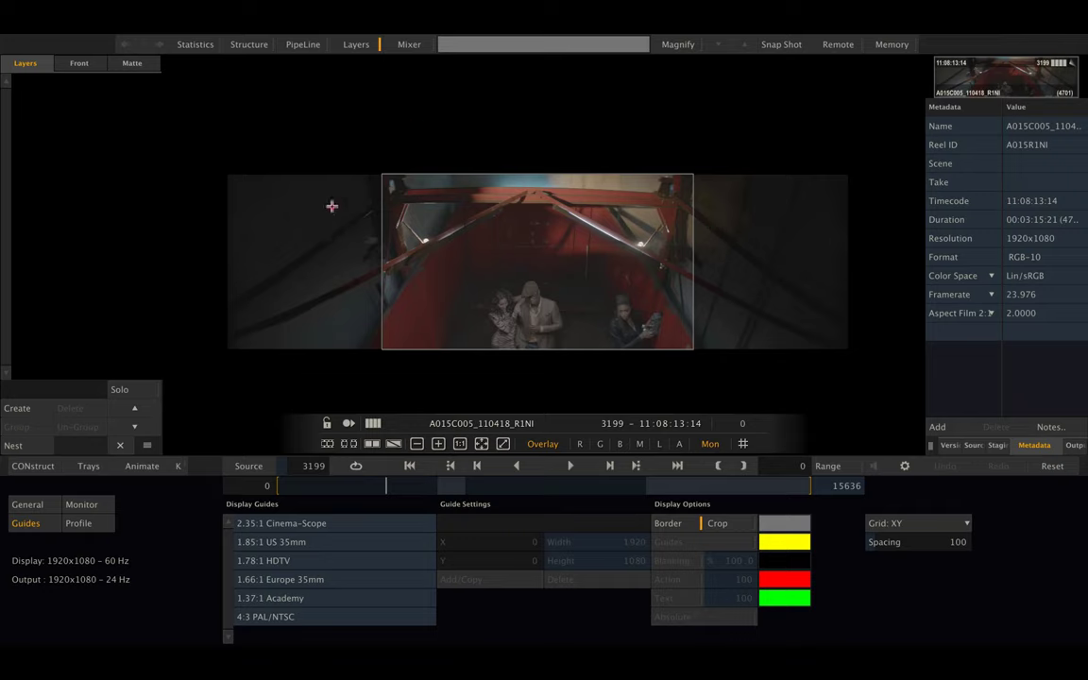
Step: In the Matrix config, set the clip's Framing to Fit Width, letterboxing it at 50% scale
right_click(177, 517)
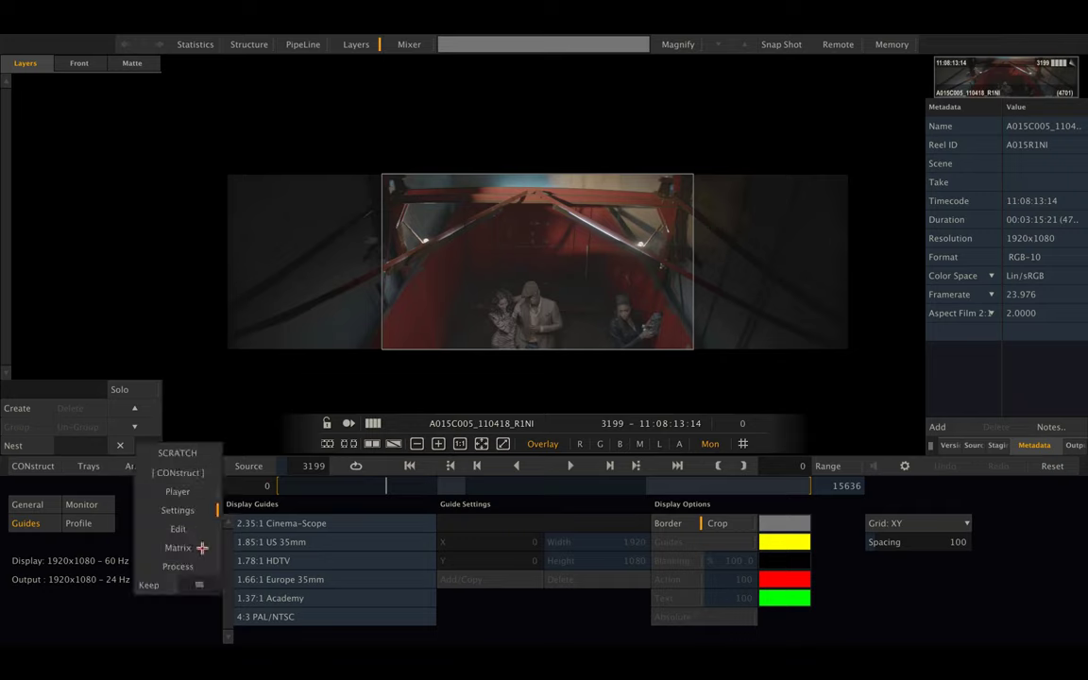
left_click(177, 548)
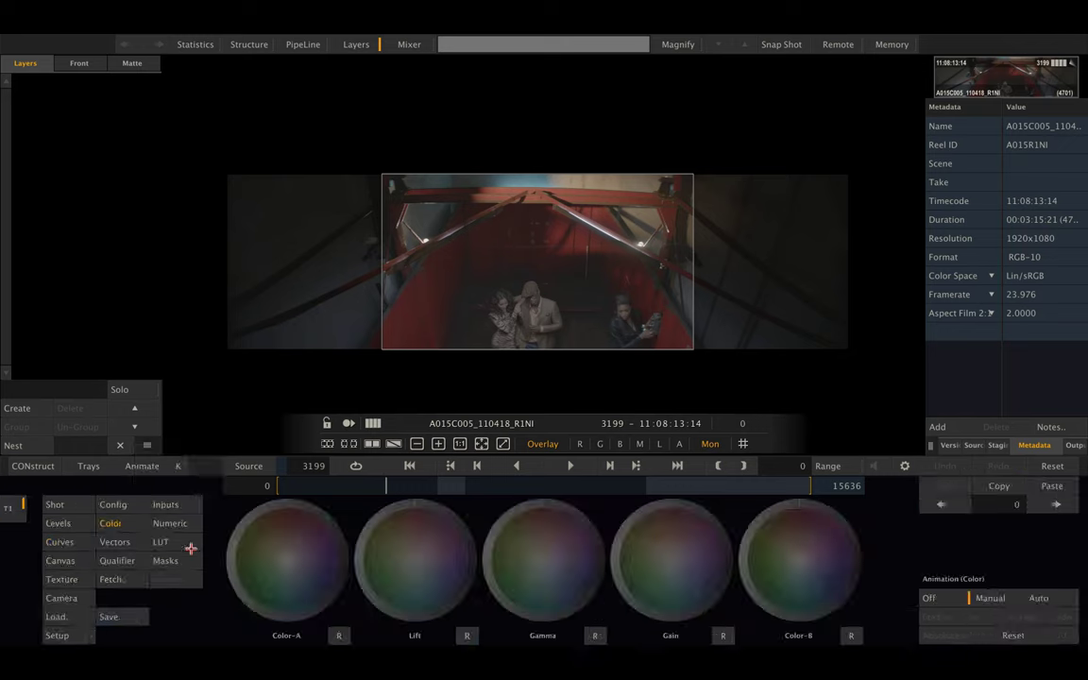
left_click(126, 504)
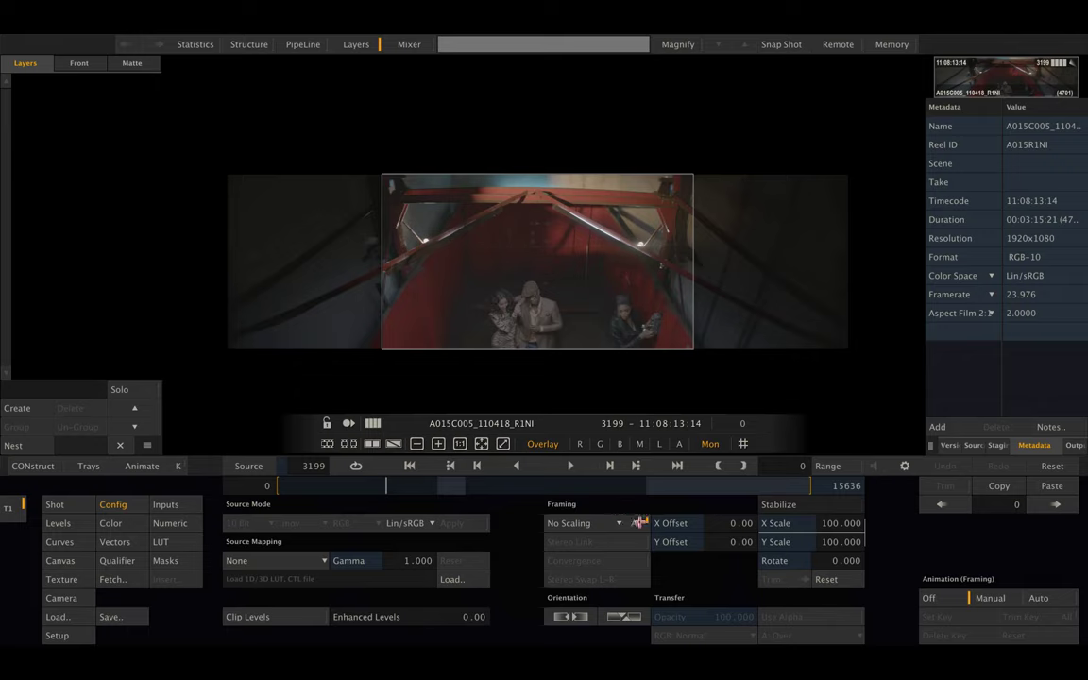
left_click(596, 523)
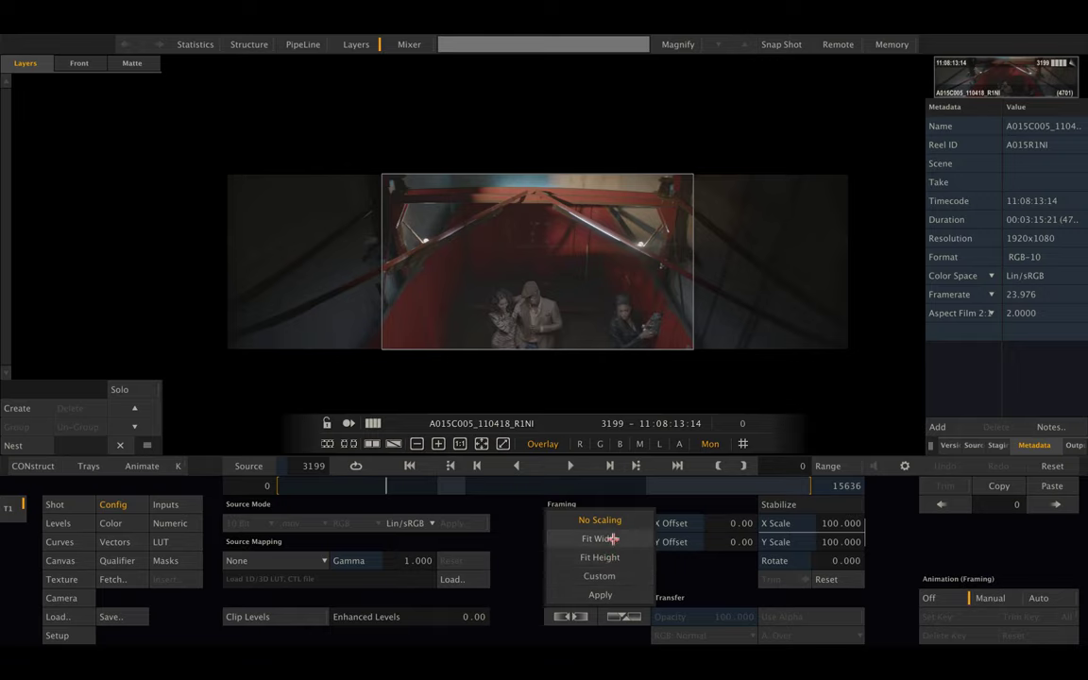
left_click(598, 538)
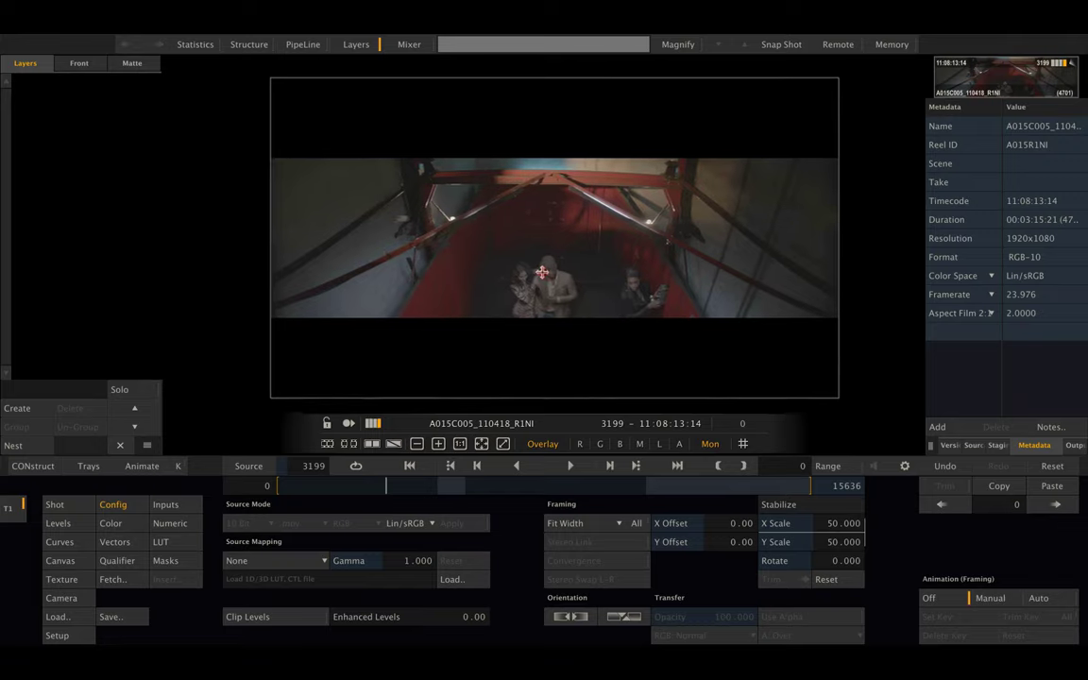
Step: Scrub through the shots to verify the letterboxed framing, then return to the Construct 1 timeline
left_click(378, 486)
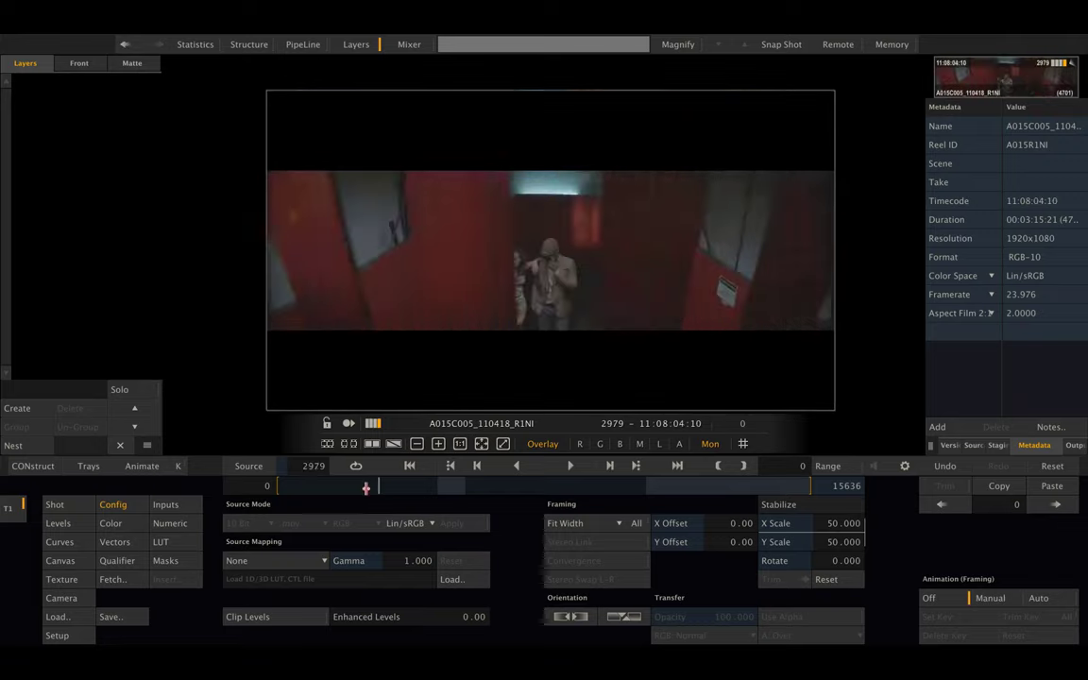
left_click_drag(366, 486, 394, 506)
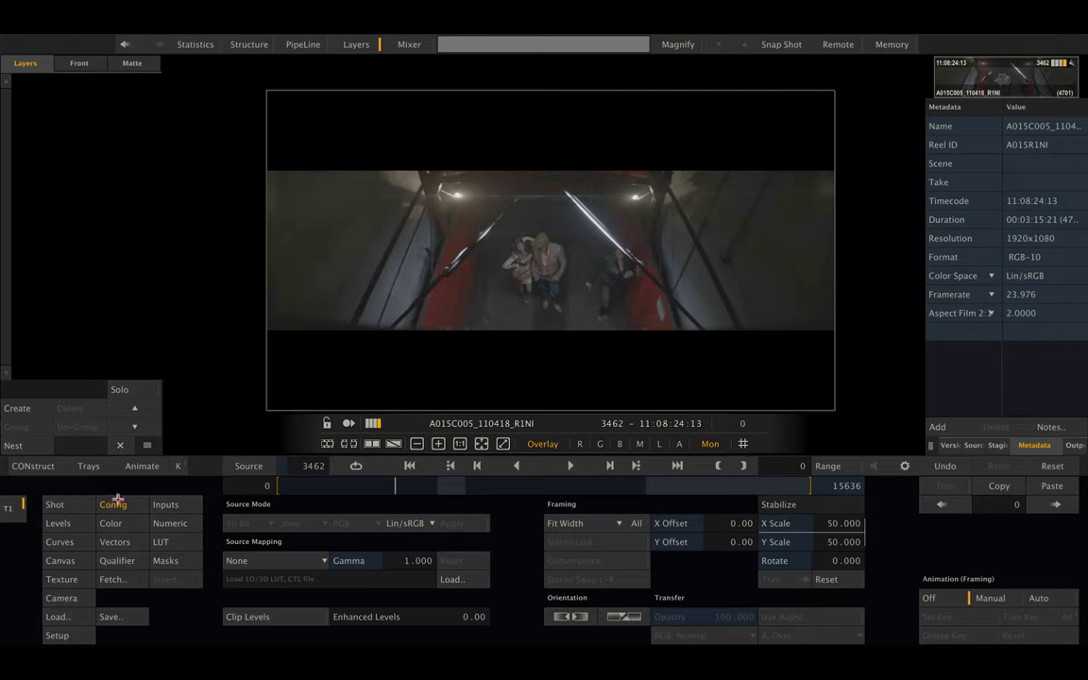
left_click(40, 466)
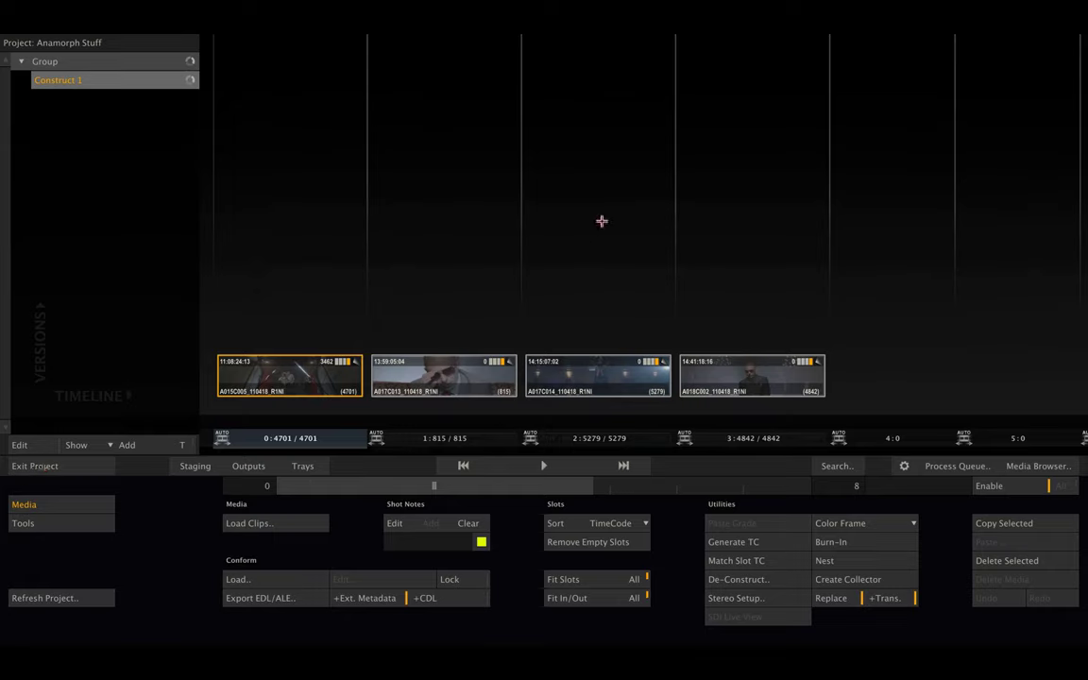